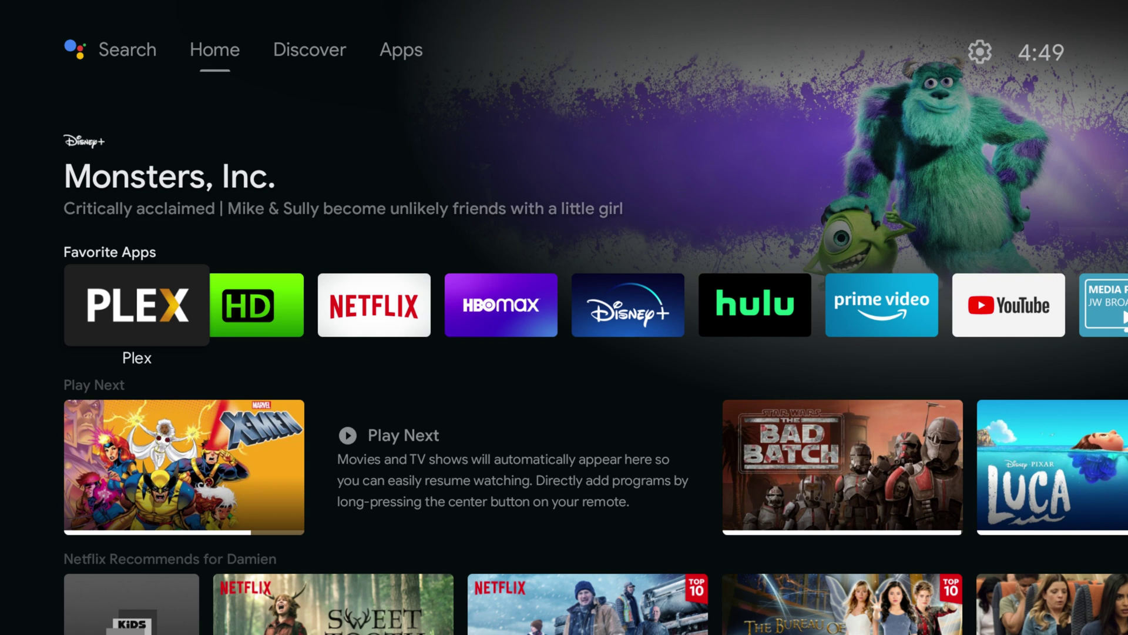
Open the device Settings from the Android TV home screen
{"action": "key", "text": "Right"}
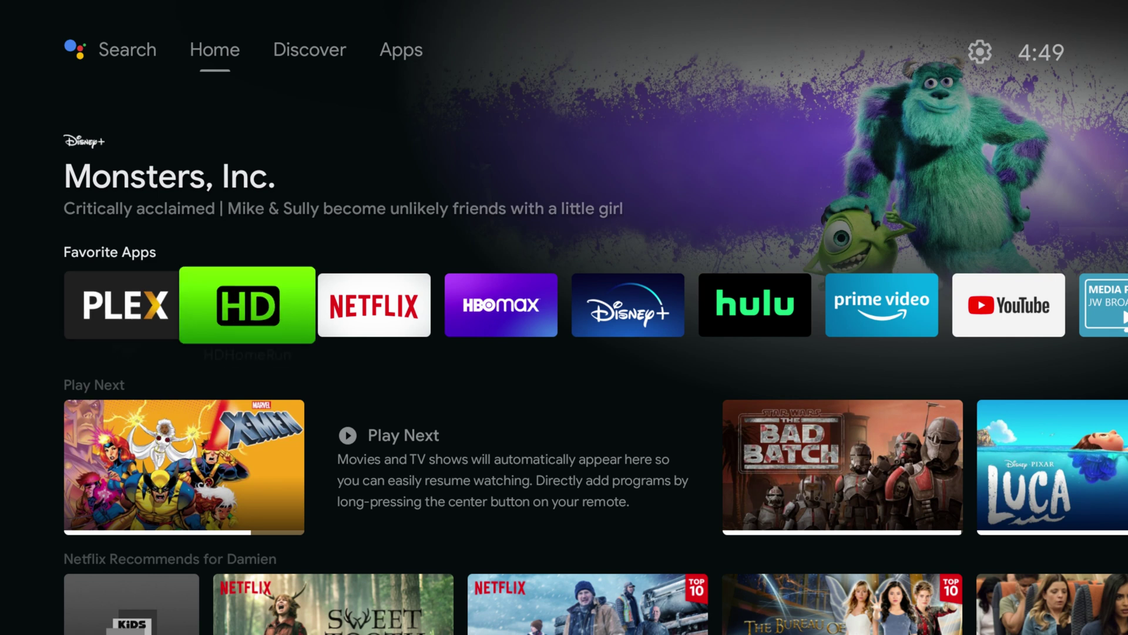
{"action": "key", "text": "Right"}
{"action": "key", "text": "Up"}
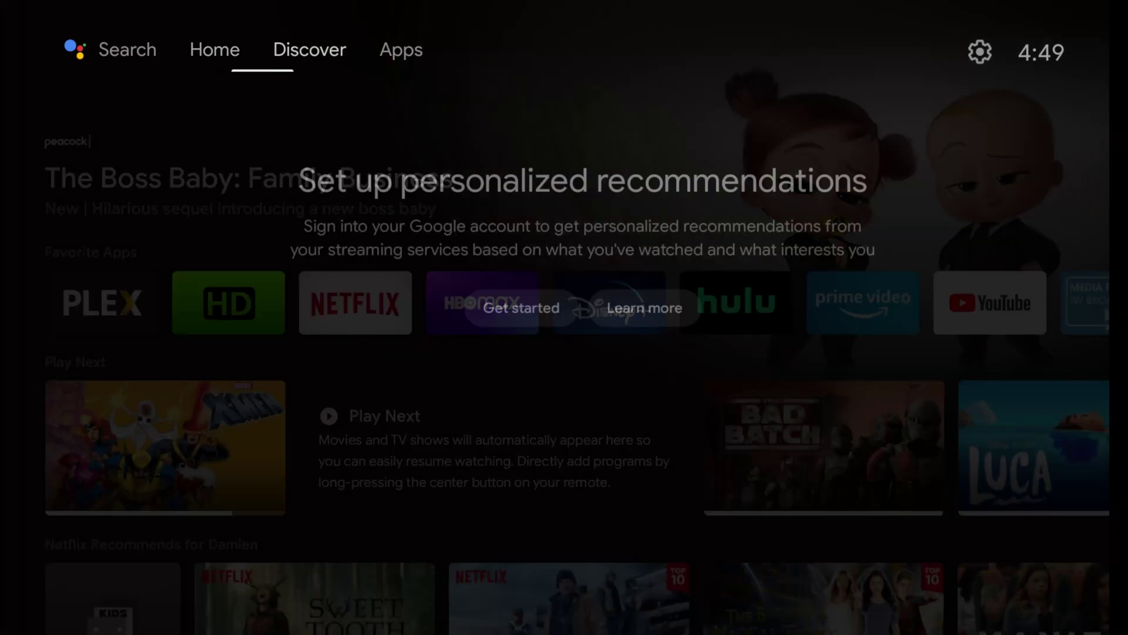
{"action": "key", "text": "Right"}
{"action": "key", "text": "Right"}
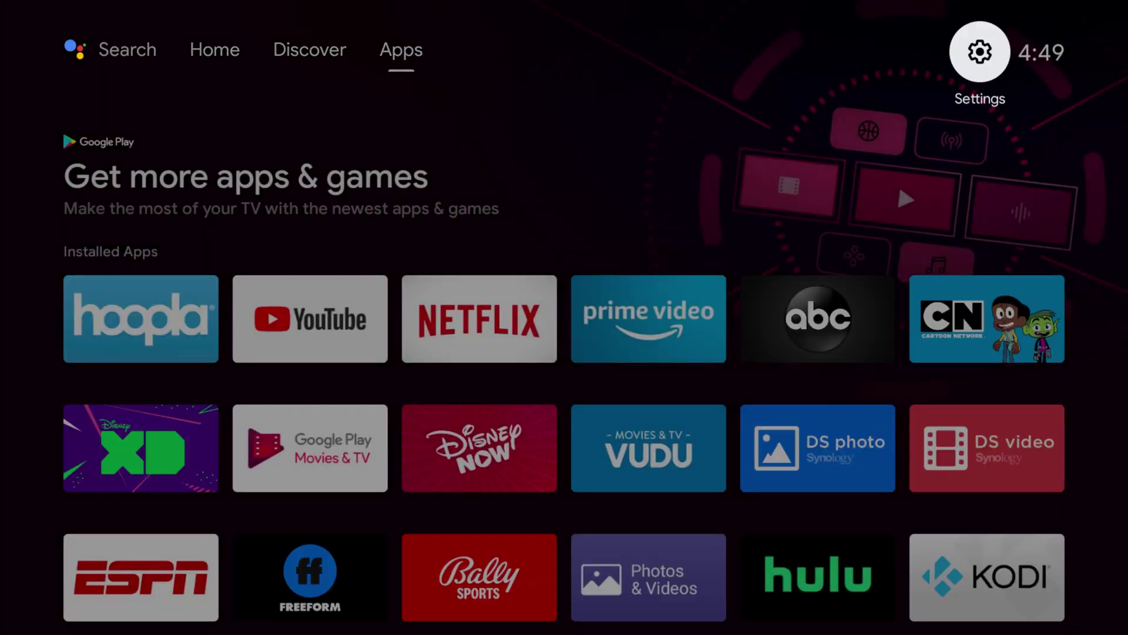
{"action": "key", "text": "Return"}
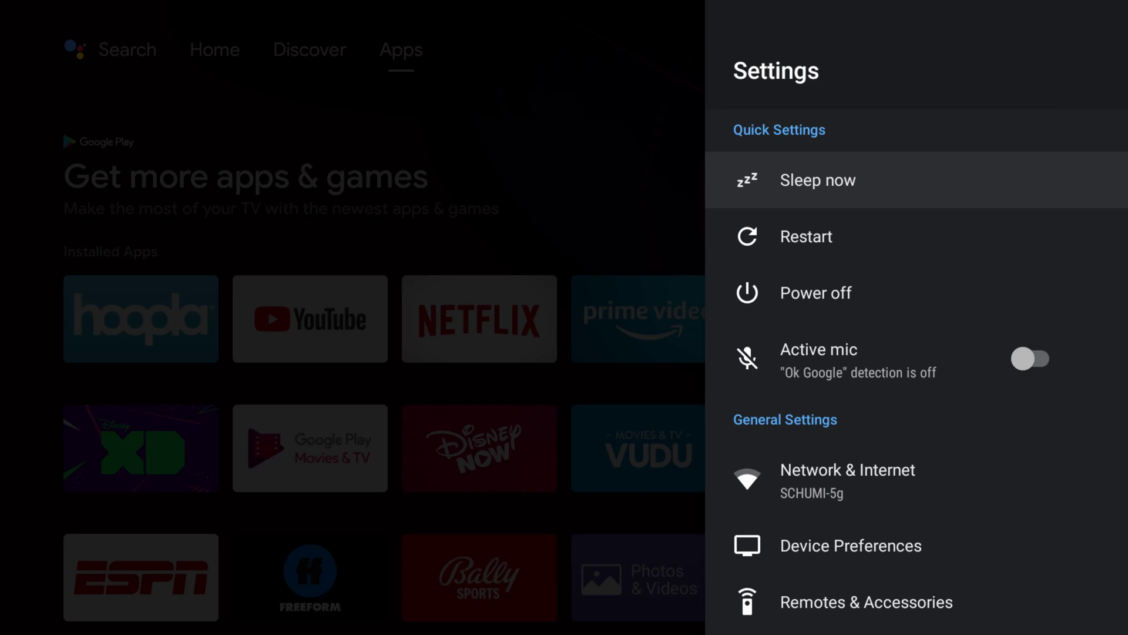
Open the About page within Device Preferences
{"action": "key", "text": "Down"}
{"action": "key", "text": "Down"}
{"action": "key", "text": "Down"}
{"action": "key", "text": "Down"}
{"action": "key", "text": "Down"}
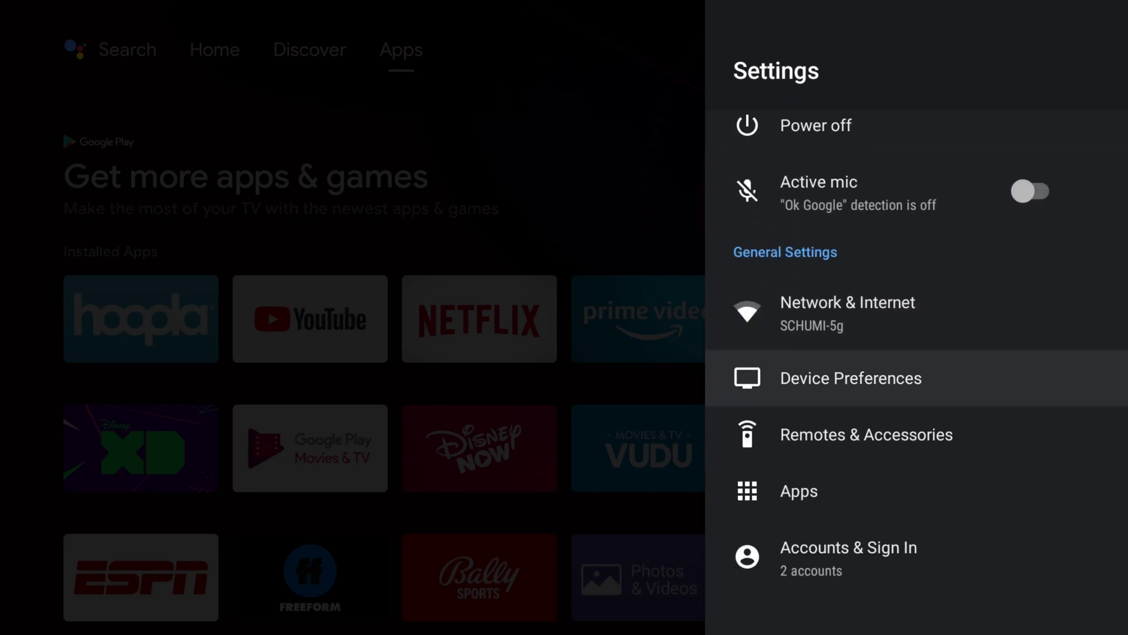
{"action": "key", "text": "Return"}
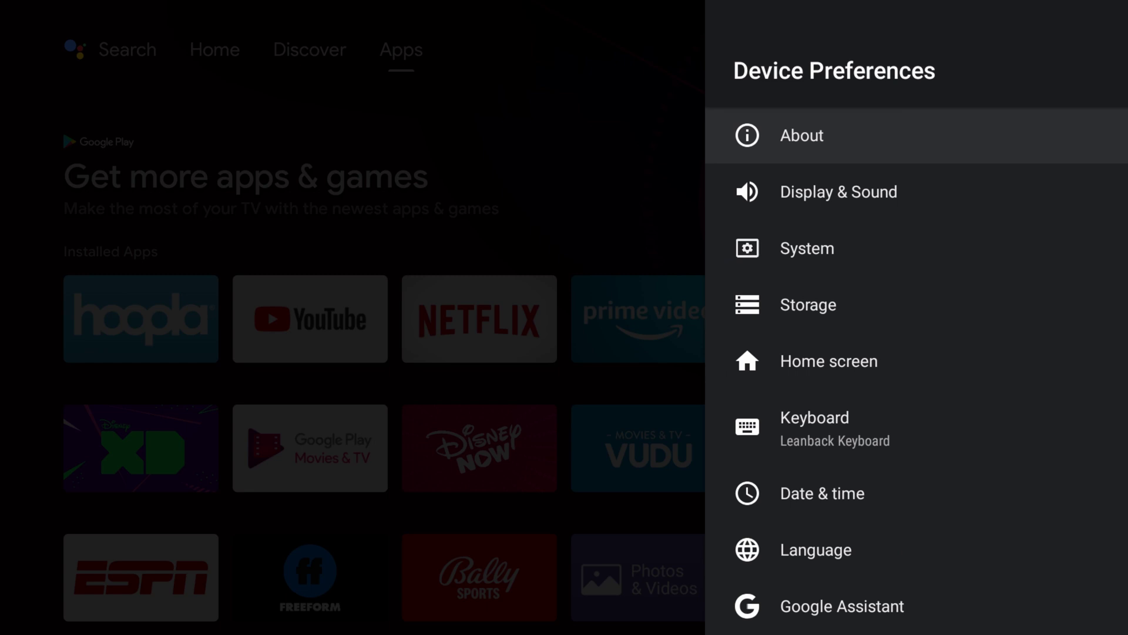
{"action": "key", "text": "Return"}
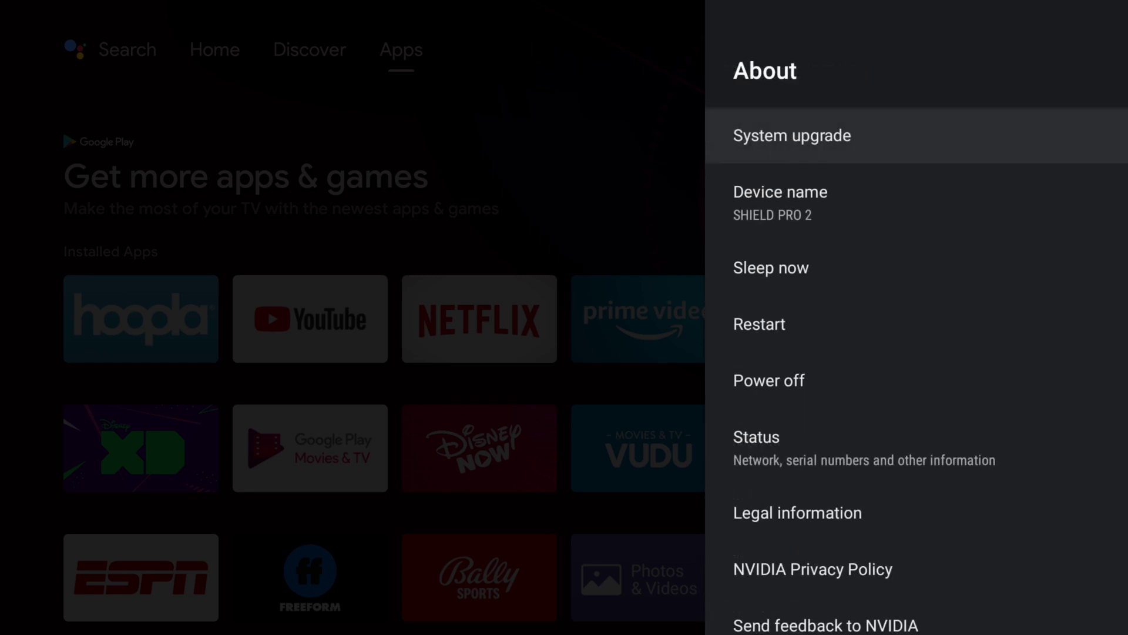
Unlock developer mode by repeatedly activating the Build entry on the About page
{"action": "key", "text": "Down"}
{"action": "key", "text": "Down"}
{"action": "key", "text": "Down"}
{"action": "key", "text": "Down"}
{"action": "key", "text": "Down"}
{"action": "key", "text": "Down"}
{"action": "key", "text": "Down"}
{"action": "key", "text": "Down"}
{"action": "key", "text": "Down"}
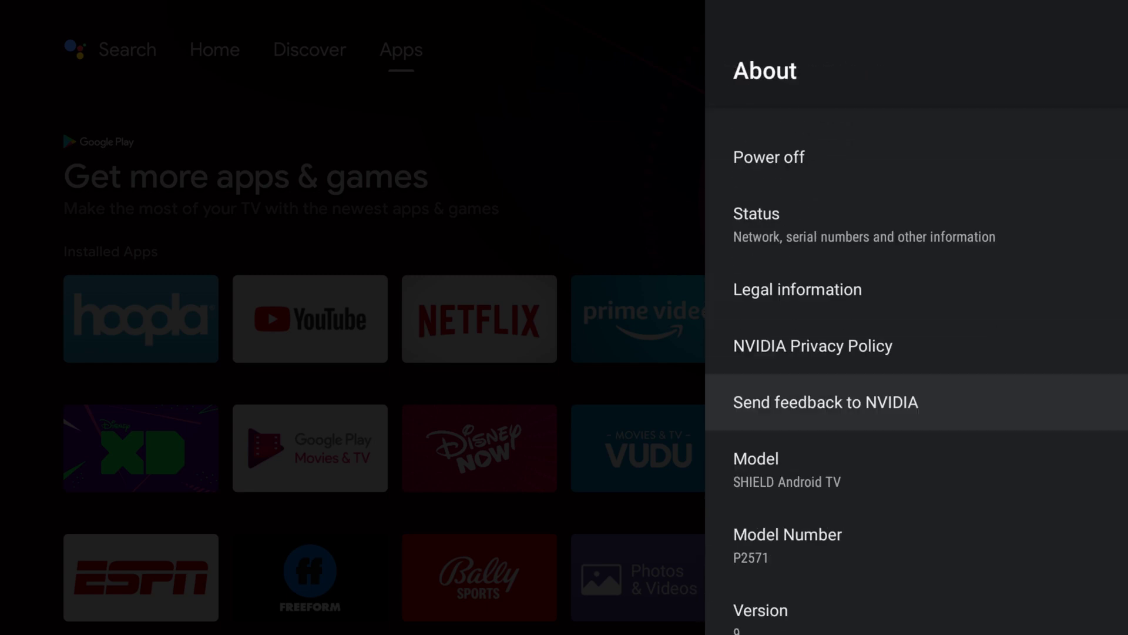
{"action": "key", "text": "Down"}
{"action": "key", "text": "Down"}
{"action": "key", "text": "Down"}
{"action": "key", "text": "Down"}
{"action": "key", "text": "Down"}
{"action": "key", "text": "Down"}
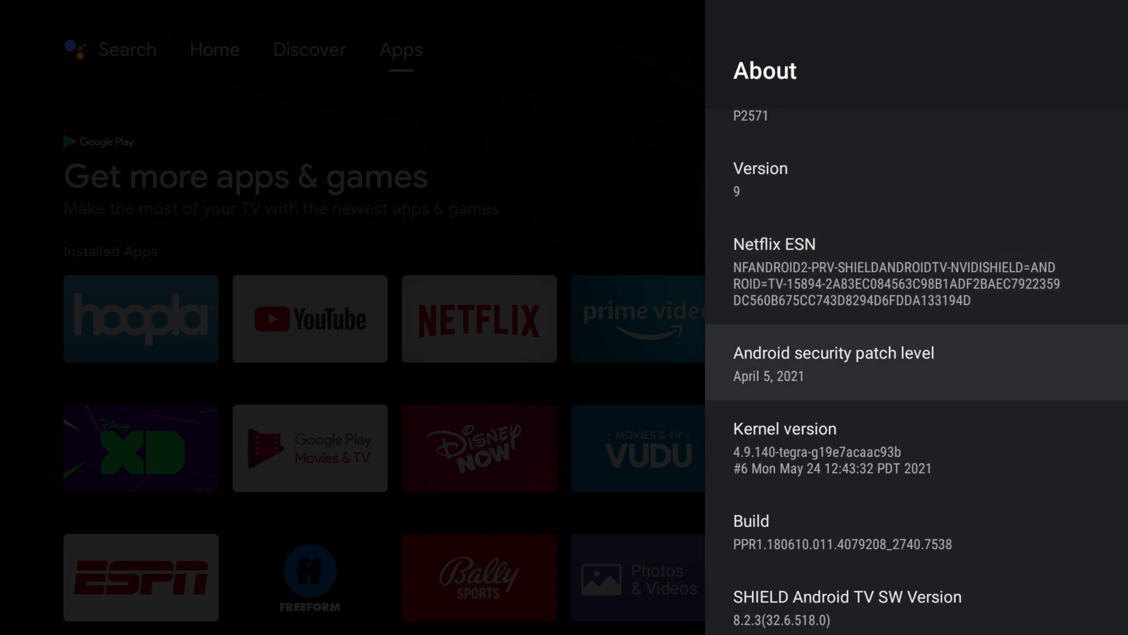
{"action": "key", "text": "Return"}
{"action": "key", "text": "Return"}
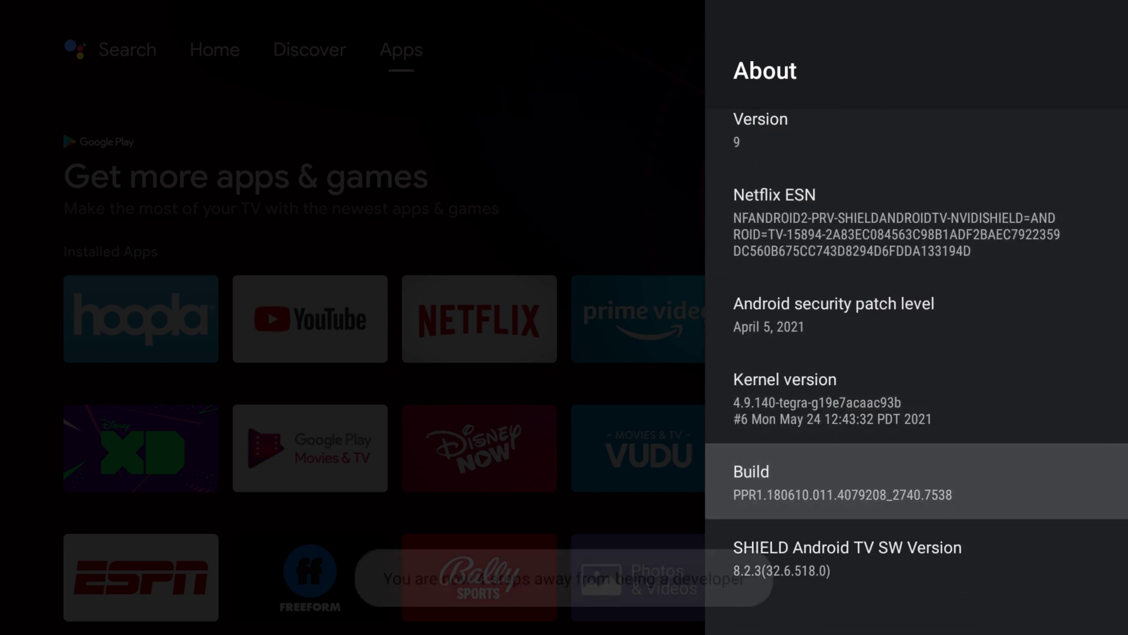
{"action": "key", "text": "Return"}
{"action": "key", "text": "Return"}
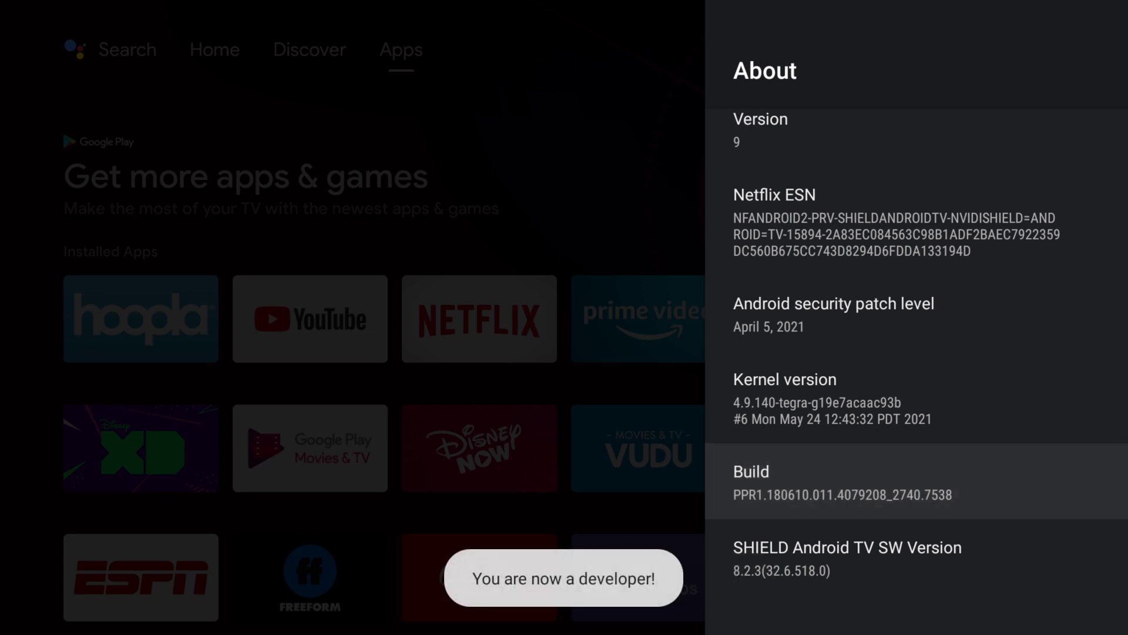
Return to Device Preferences and open Developer options
{"action": "key", "text": "Escape"}
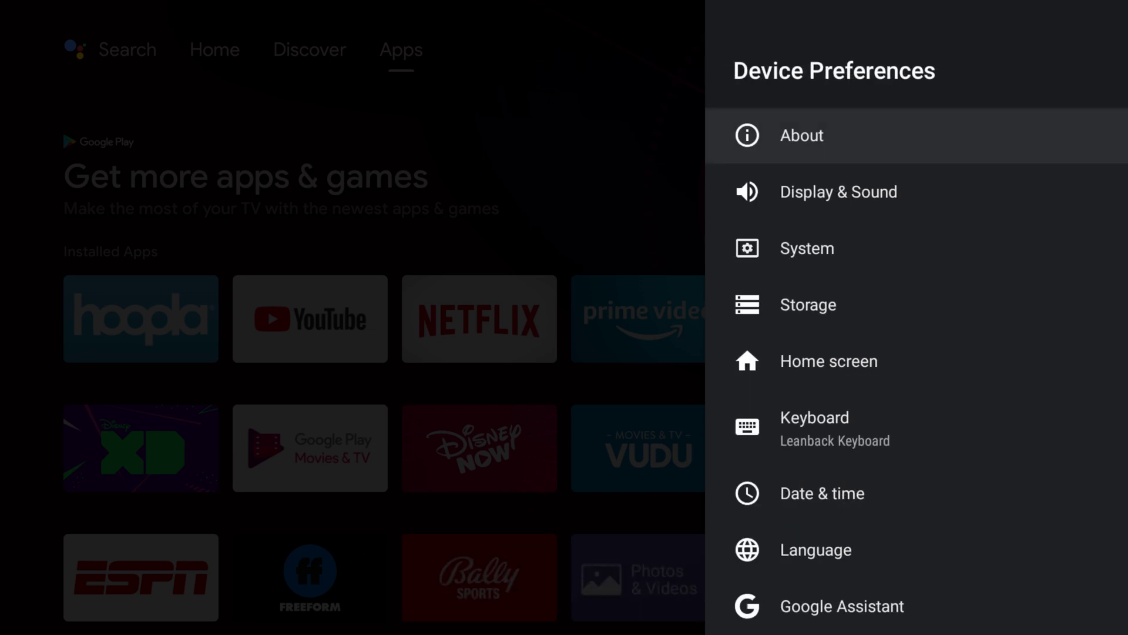
{"action": "key", "text": "Down"}
{"action": "key", "text": "Down"}
{"action": "key", "text": "Down"}
{"action": "key", "text": "Down"}
{"action": "key", "text": "Down"}
{"action": "key", "text": "Down"}
{"action": "key", "text": "Down"}
{"action": "key", "text": "Down"}
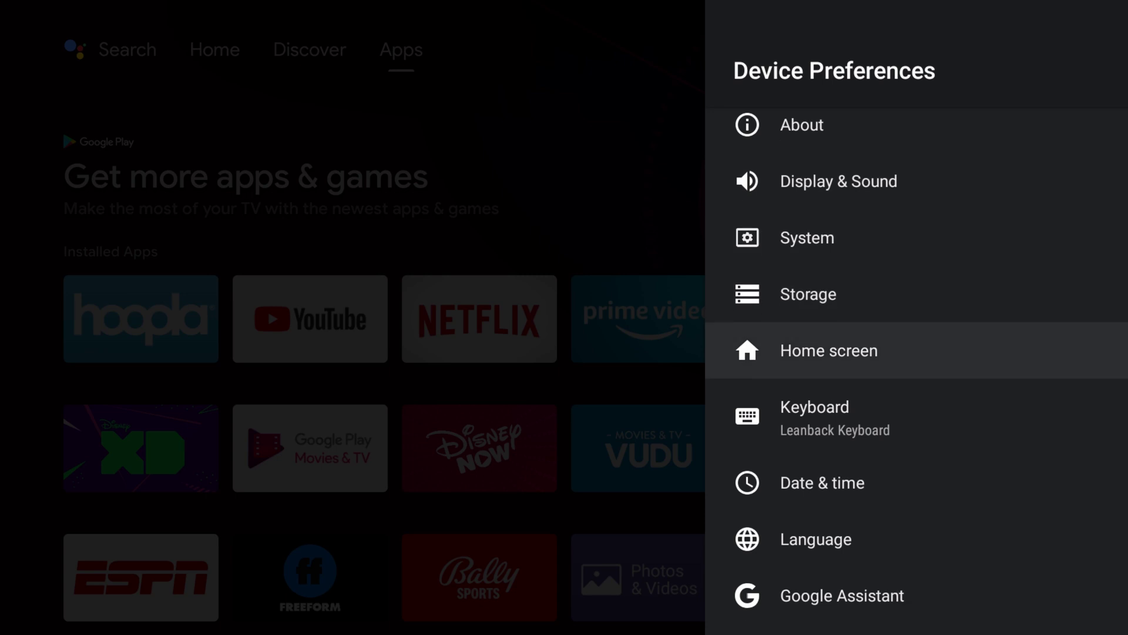
{"action": "key", "text": "Down"}
{"action": "key", "text": "Down"}
{"action": "key", "text": "Down"}
{"action": "key", "text": "Down"}
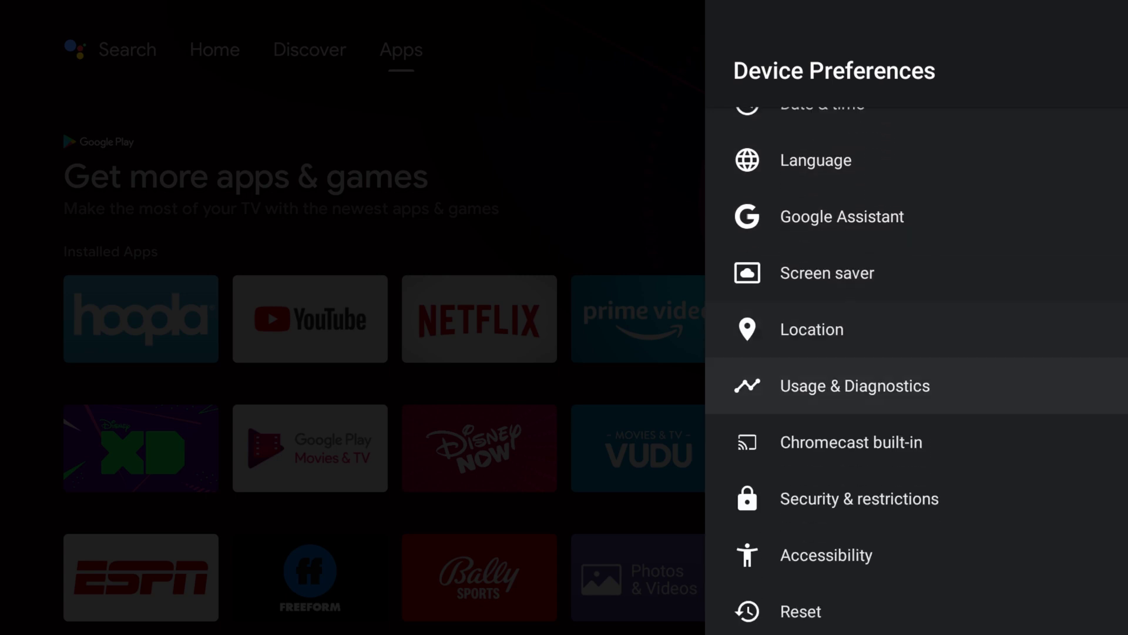
{"action": "key", "text": "Down"}
{"action": "key", "text": "Down"}
{"action": "key", "text": "Down"}
{"action": "key", "text": "Down"}
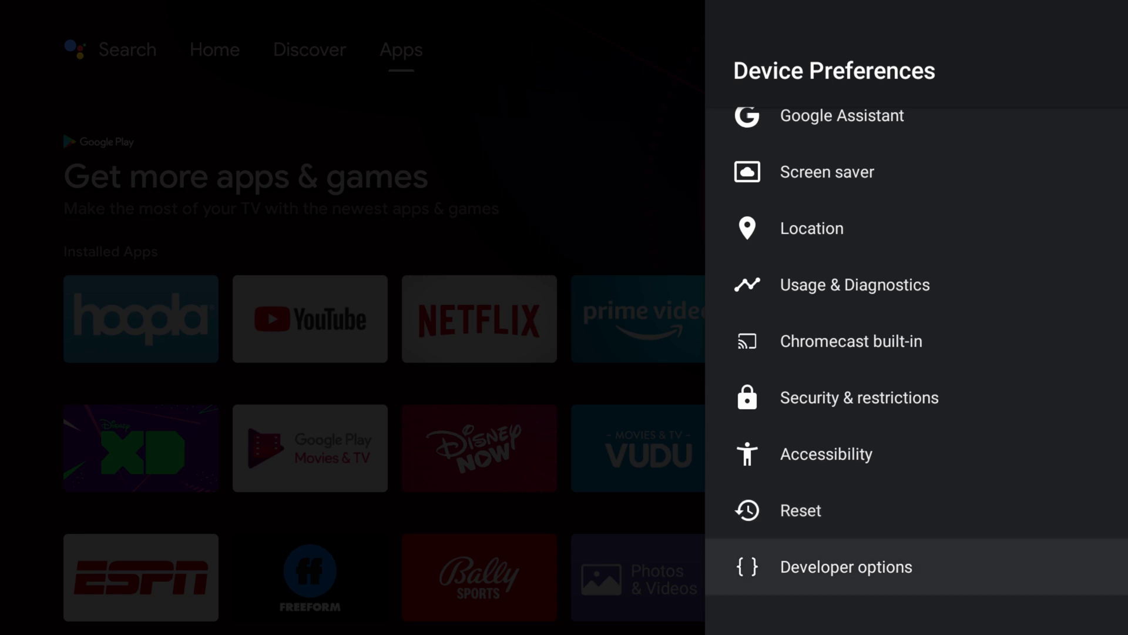
{"action": "key", "text": "Return"}
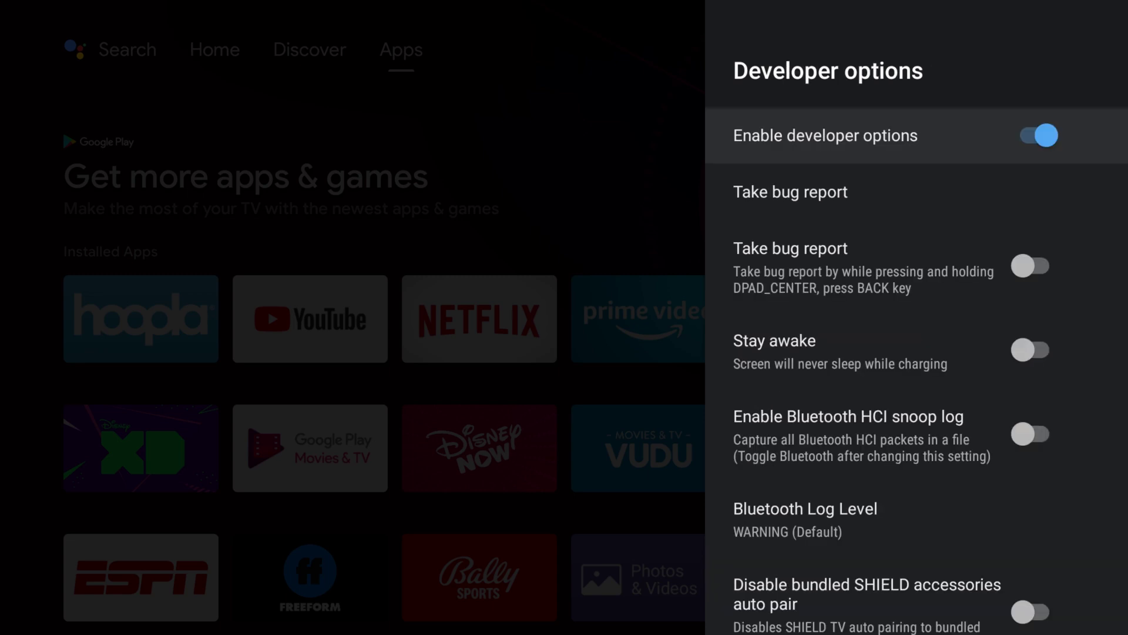
Turn on Network debugging in the Debugging section of Developer options
{"action": "key", "text": "Down"}
{"action": "key", "text": "Down"}
{"action": "key", "text": "Down"}
{"action": "key", "text": "Down"}
{"action": "key", "text": "Down"}
{"action": "key", "text": "Down"}
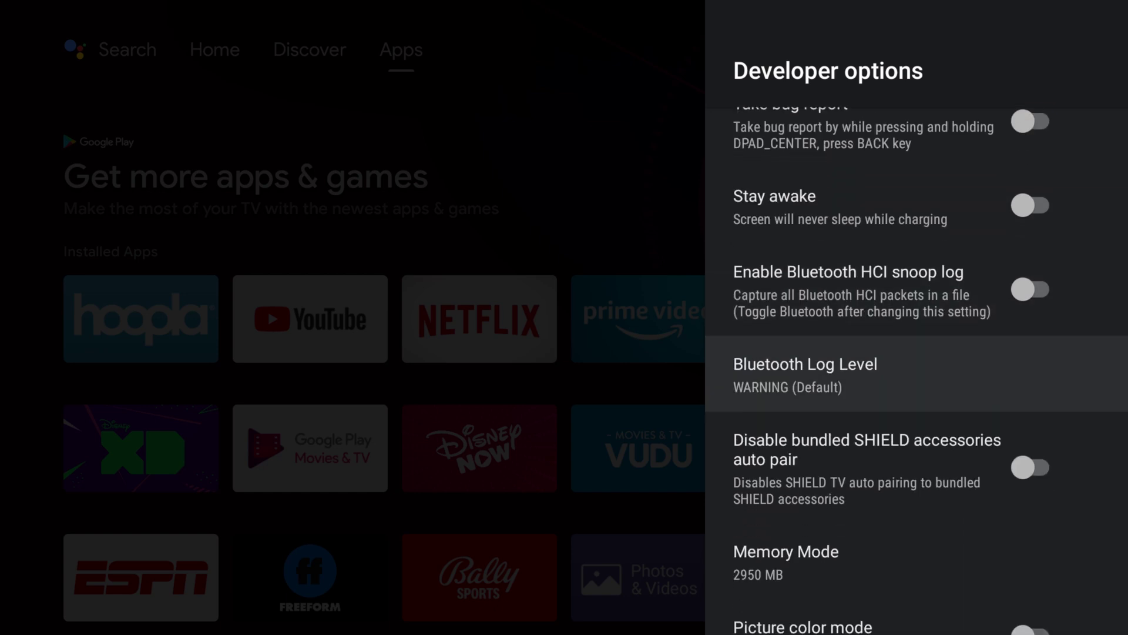
{"action": "key", "text": "Down"}
{"action": "key", "text": "Down"}
{"action": "key", "text": "Down"}
{"action": "key", "text": "Down"}
{"action": "key", "text": "Down"}
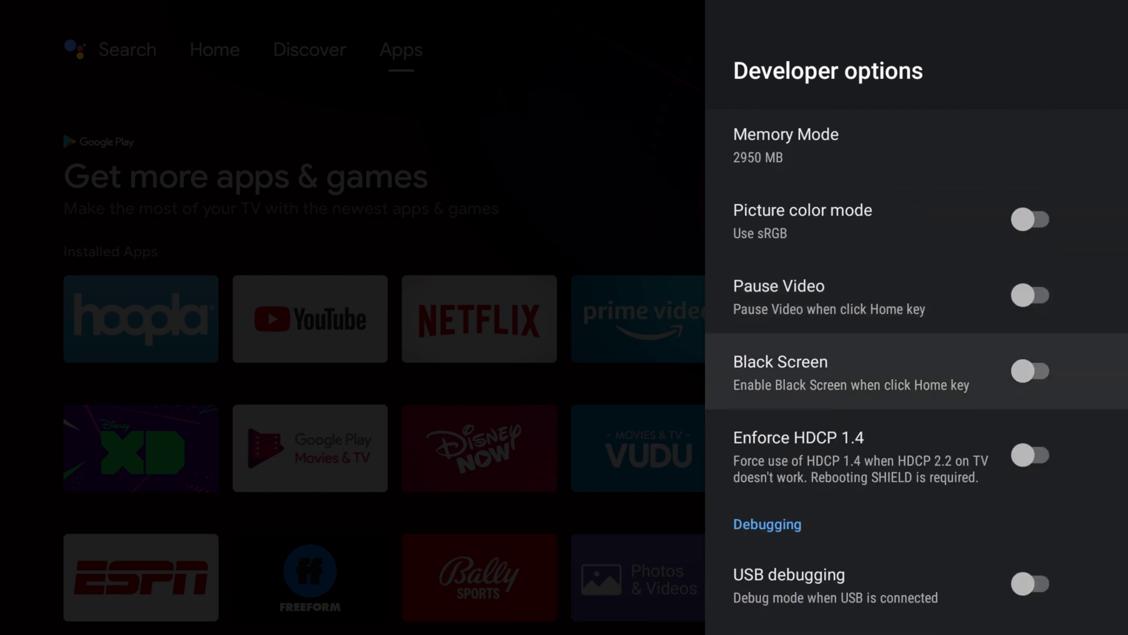
{"action": "key", "text": "Down"}
{"action": "key", "text": "Down"}
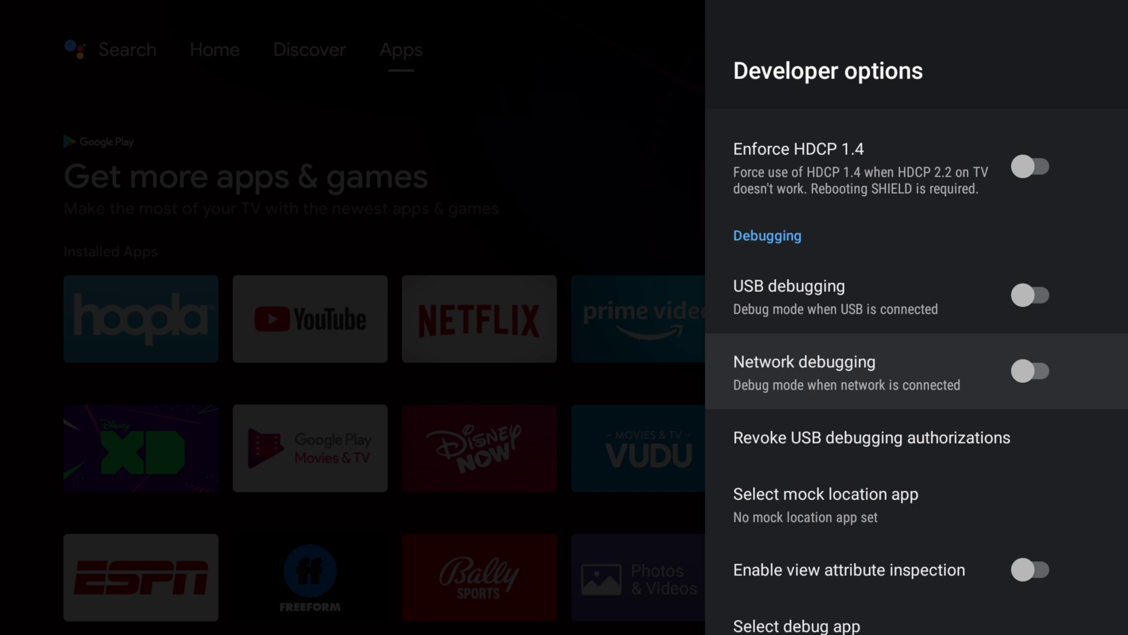
{"action": "key", "text": "Return"}
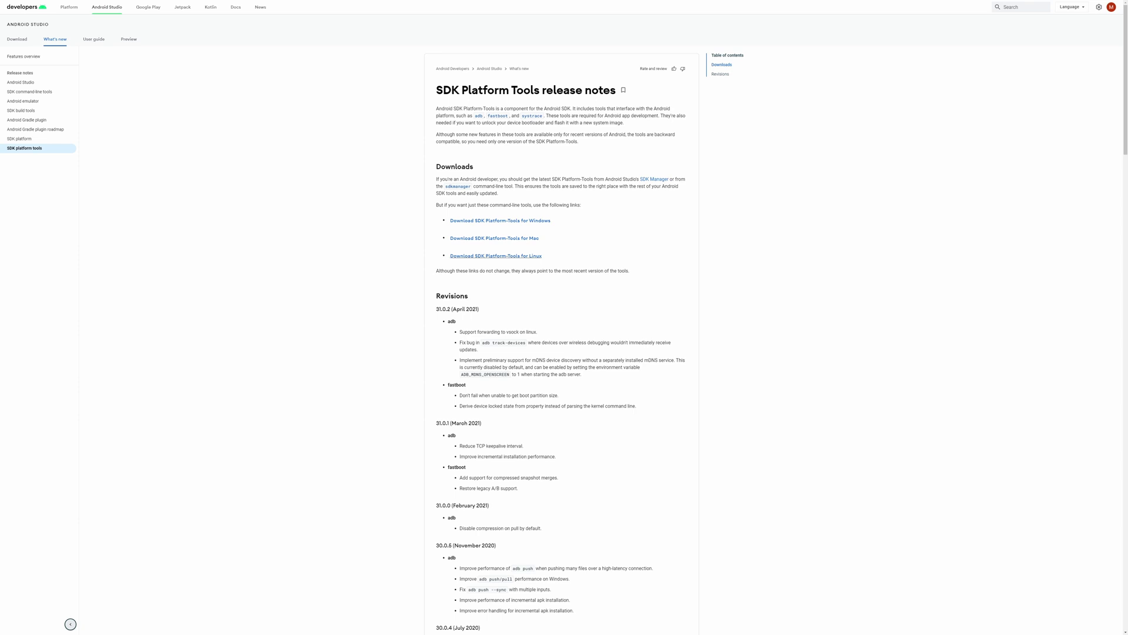
Switch to the SDK Platform Tools page in the browser, accept the license terms and download the Windows version
{"action": "left_click", "coordinate": [501, 221]}
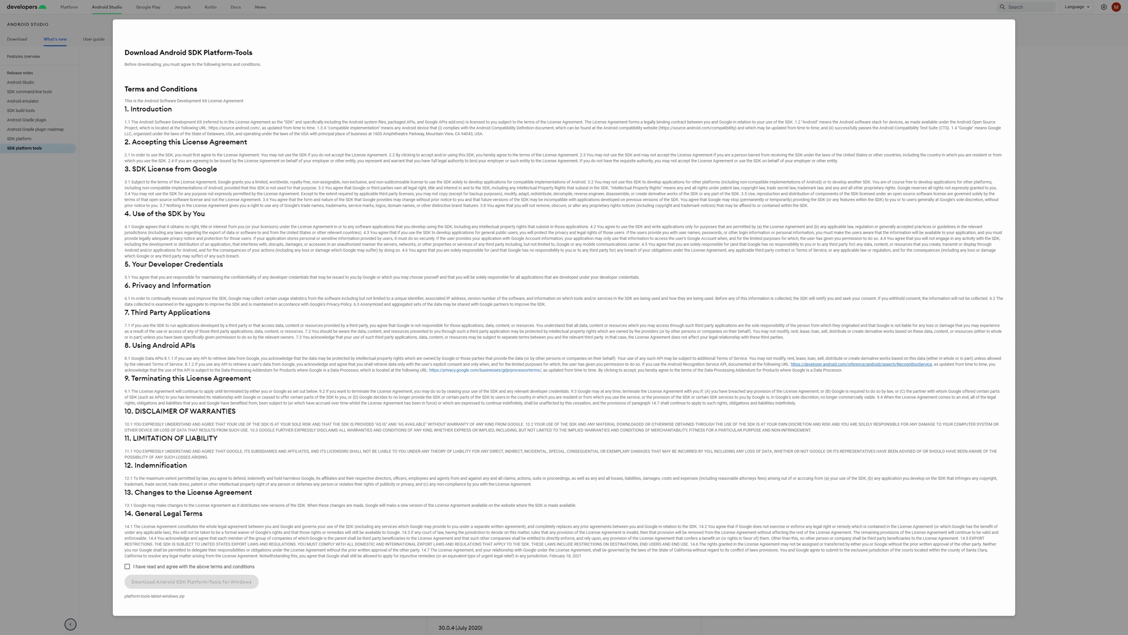
{"action": "left_click", "coordinate": [126, 566]}
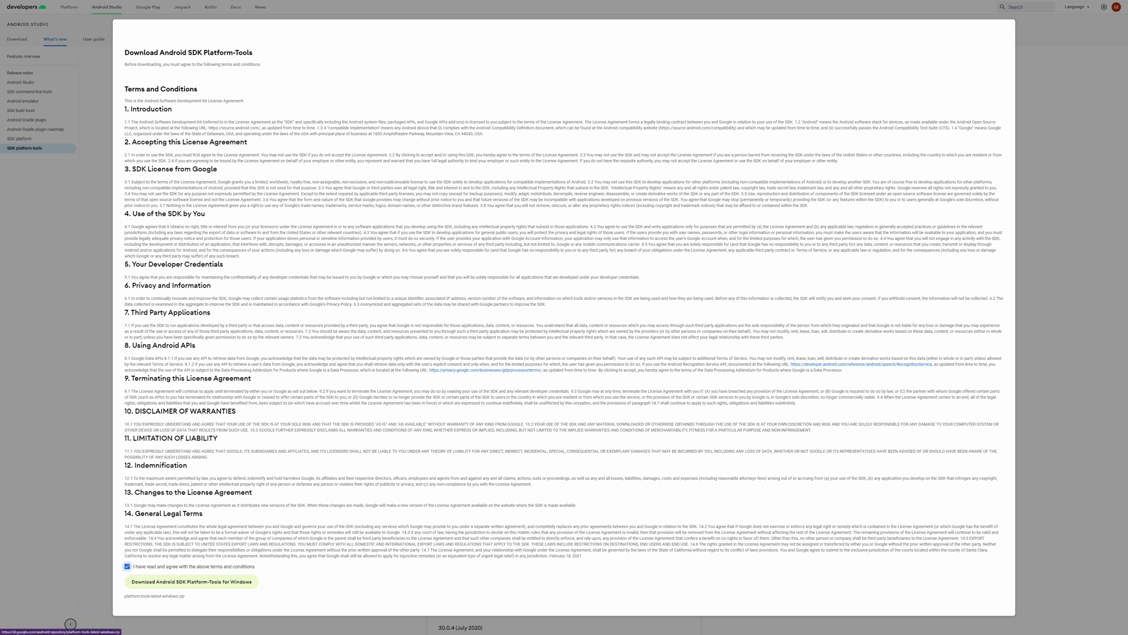
{"action": "left_click", "coordinate": [191, 581]}
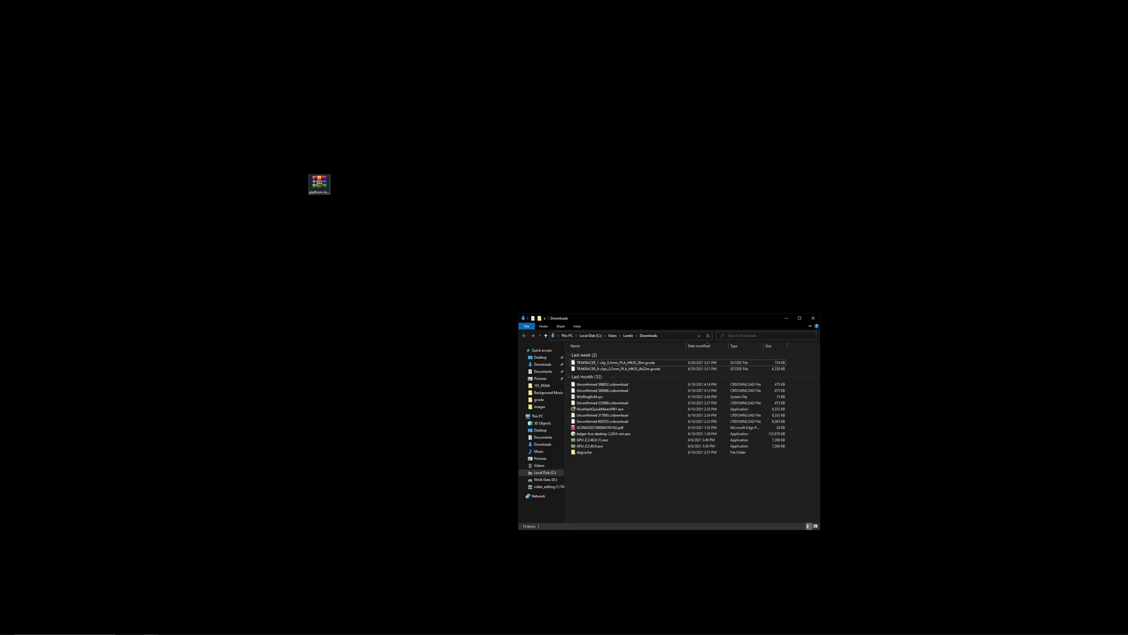
Extract the platform-tools archive into its own platform-tools_r31.0.2-windows folder and place that folder below the archive on the desktop
{"action": "right_click", "coordinate": [314, 191]}
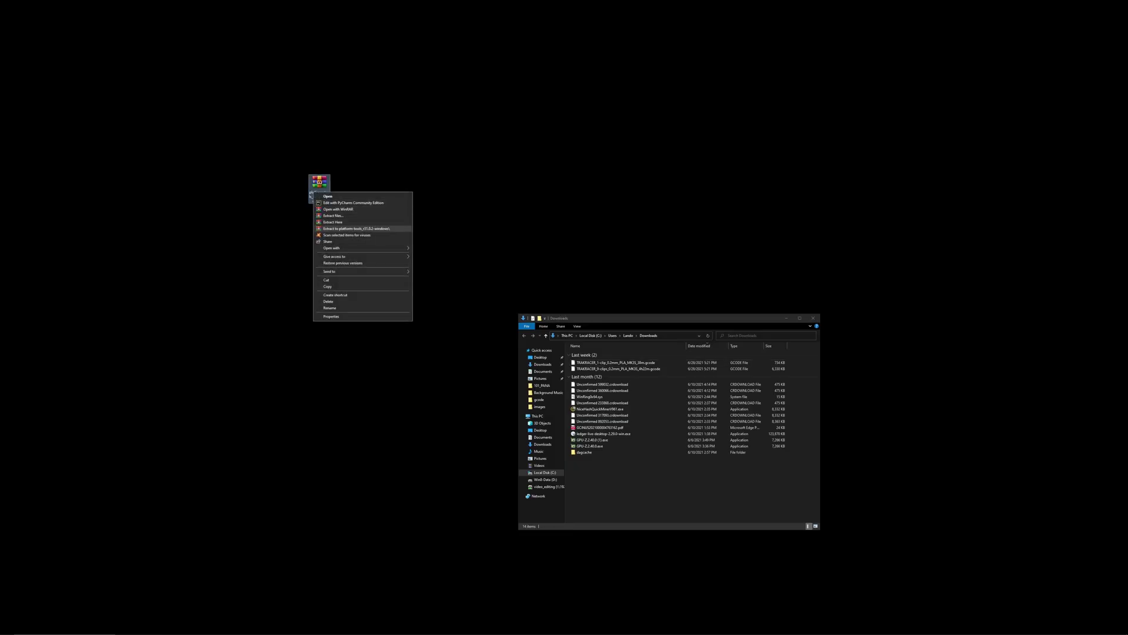
{"action": "left_click", "coordinate": [356, 228]}
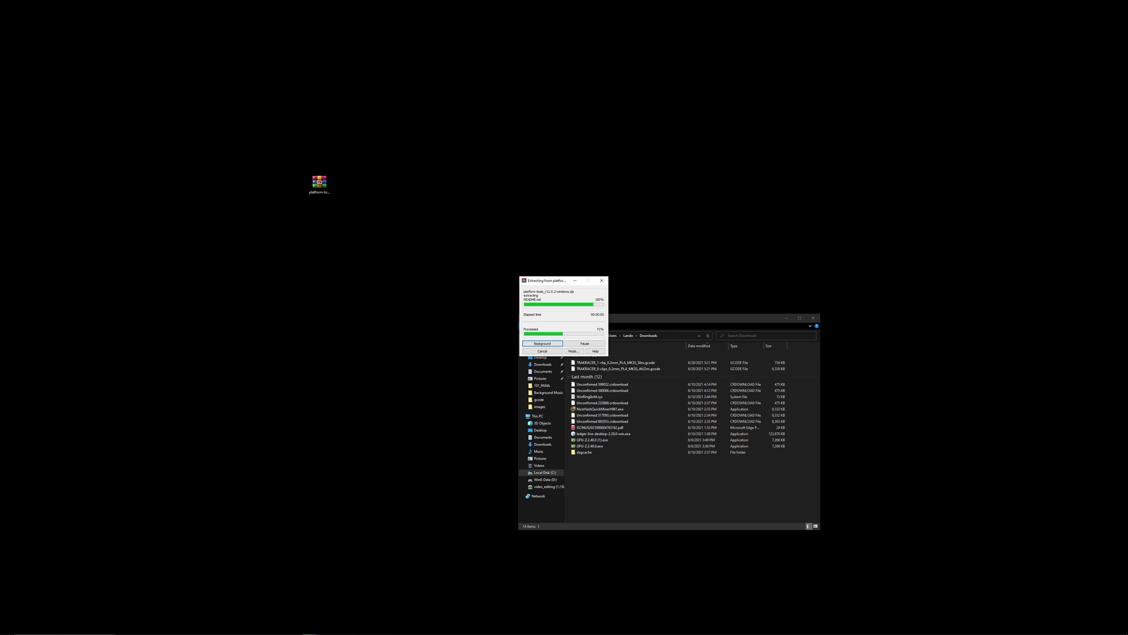
{"action": "left_click_drag", "start_coordinate": [11, 10], "coordinate": [321, 207]}
Delete the platform-tools archive from the desktop and open the extracted folder
{"action": "left_click", "coordinate": [319, 183]}
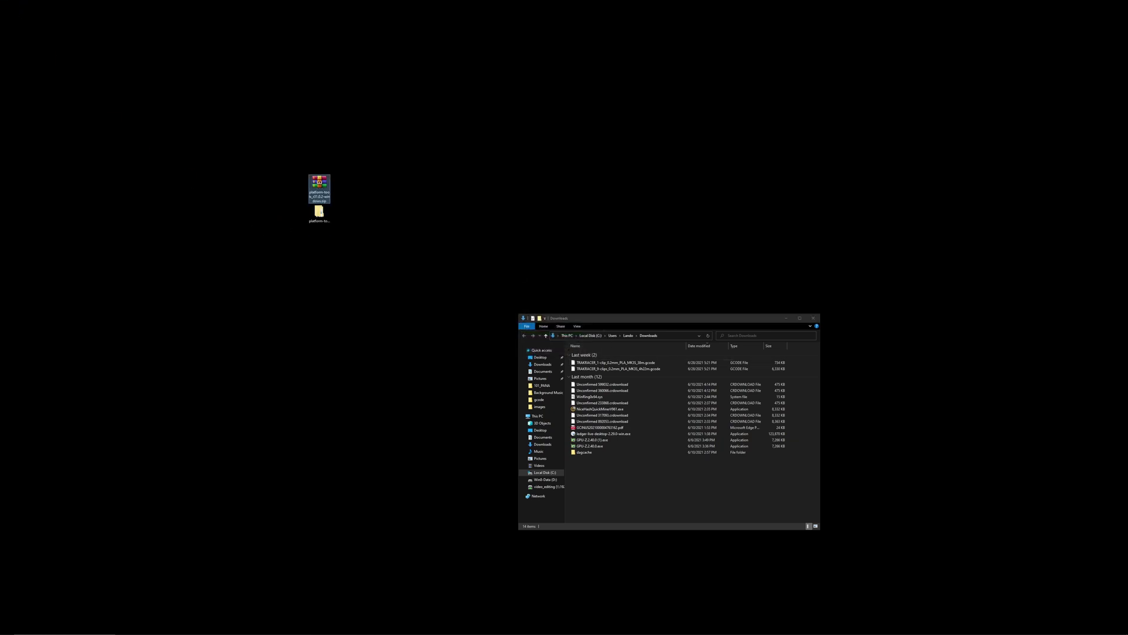
{"action": "key", "text": "Delete"}
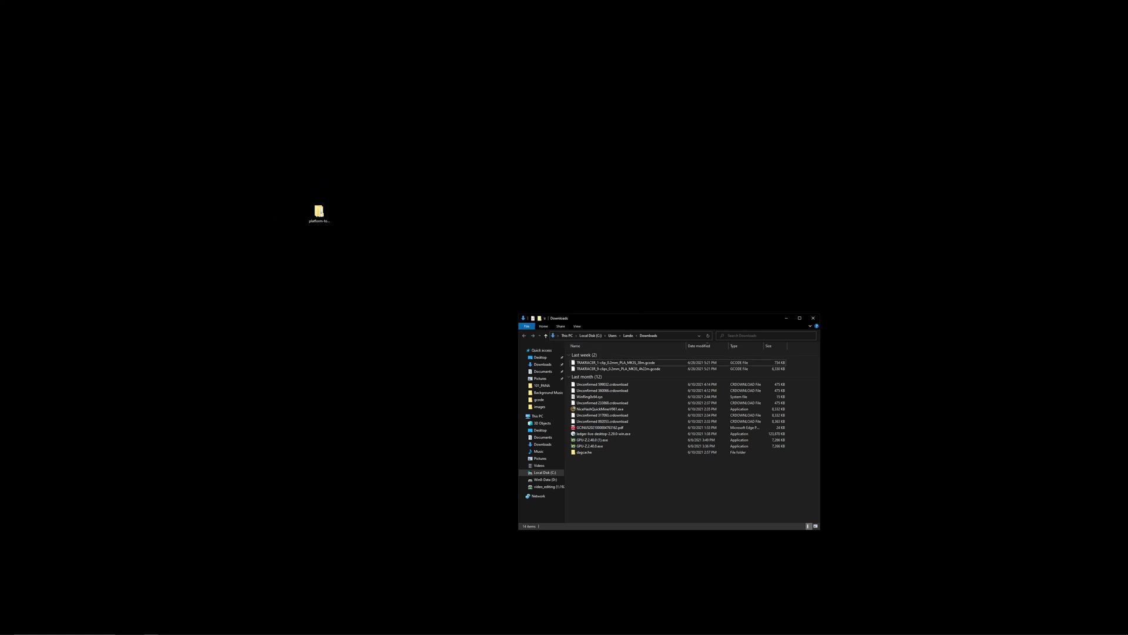
{"action": "double_click", "coordinate": [319, 211]}
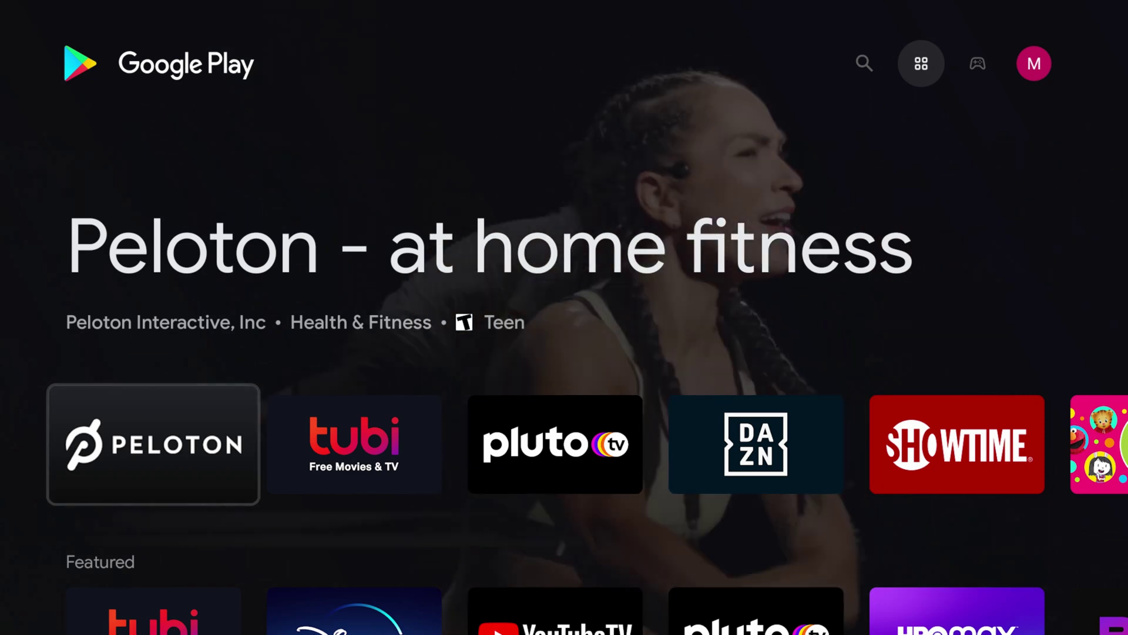
Switch to Google Play on the TV and search for "sideload Channel launcher 340v for Reddit"
{"action": "key", "text": "Up"}
{"action": "key", "text": "Left"}
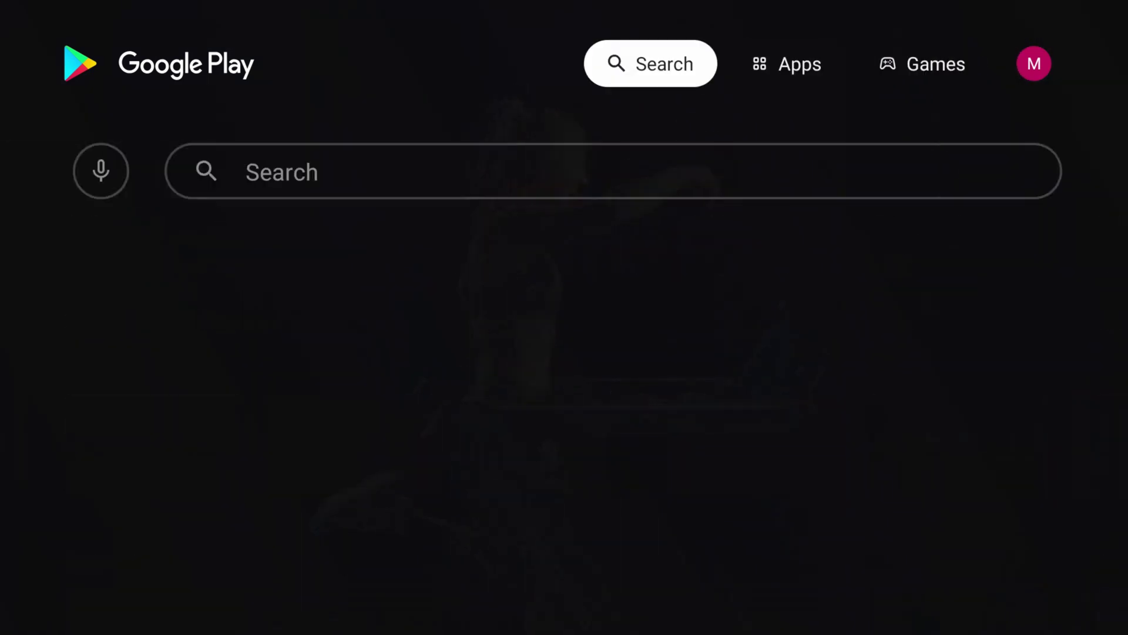
{"action": "key", "text": "Down"}
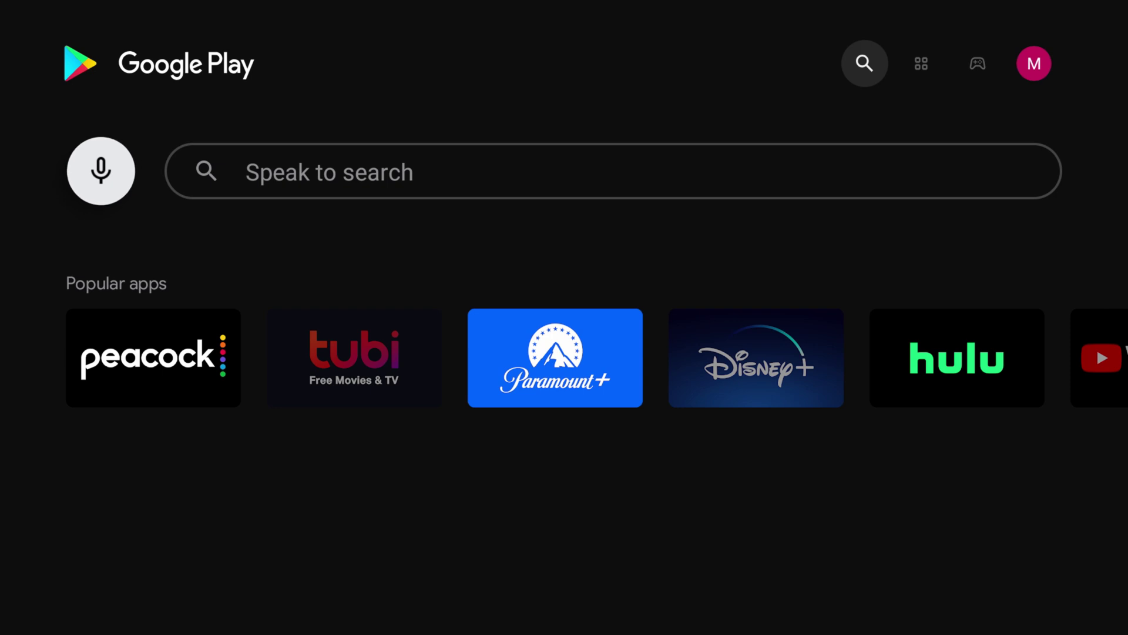
{"action": "type", "text": "sideload"}
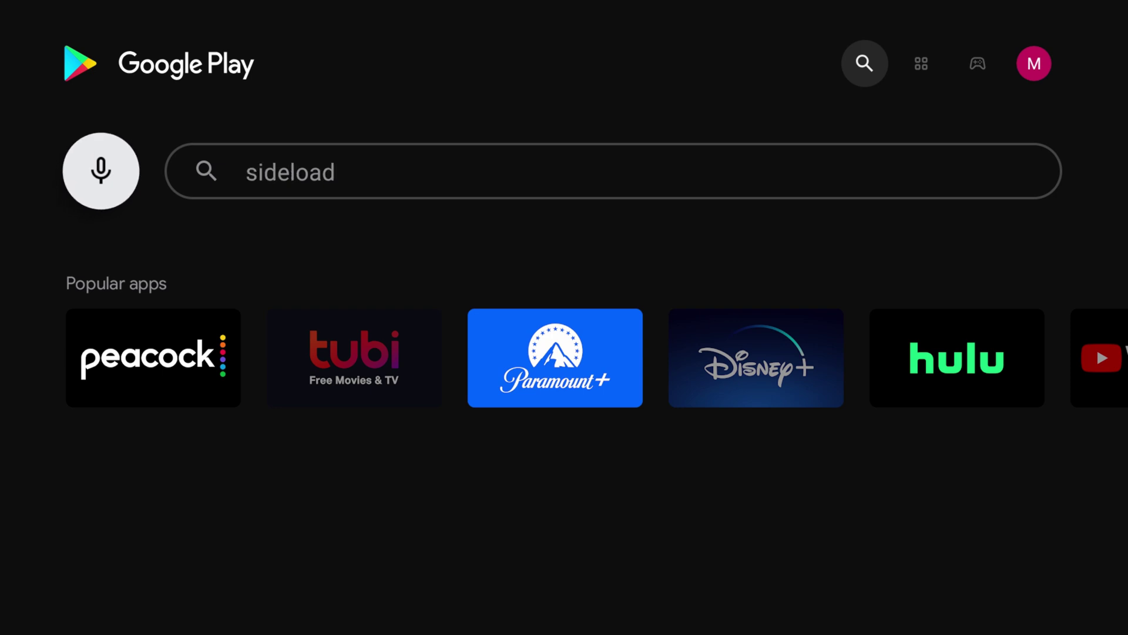
{"action": "type", "text": " Channel launcher 340v for Reddit"}
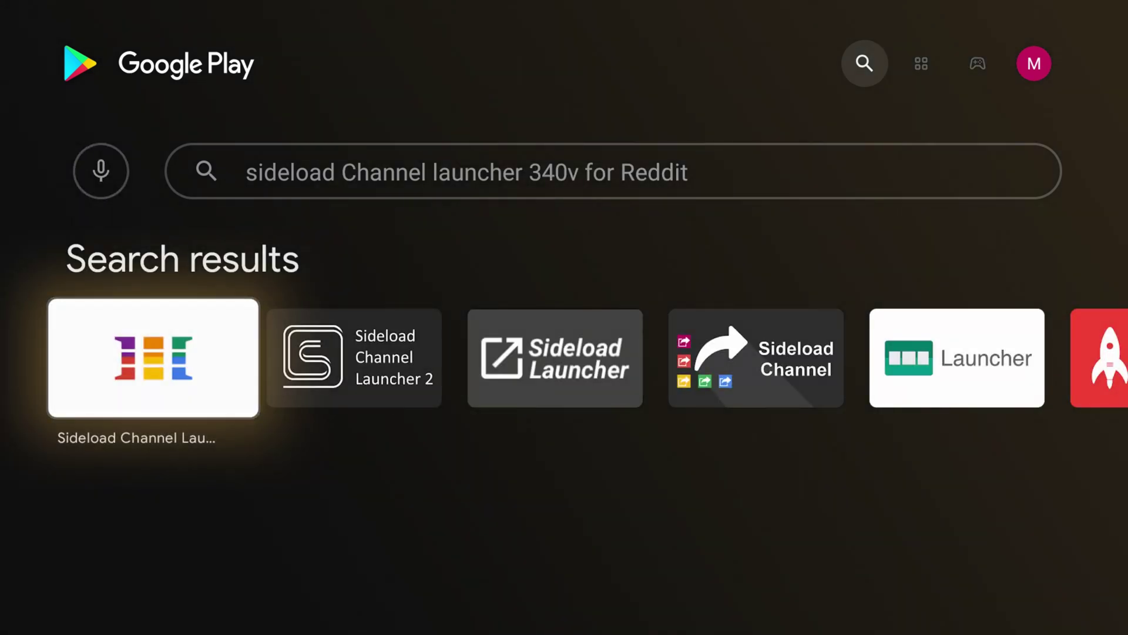
Open the Sideload Channel Launcher 3 for TV for Reddit listing and start its $3.49 purchase
{"action": "key", "text": "Return"}
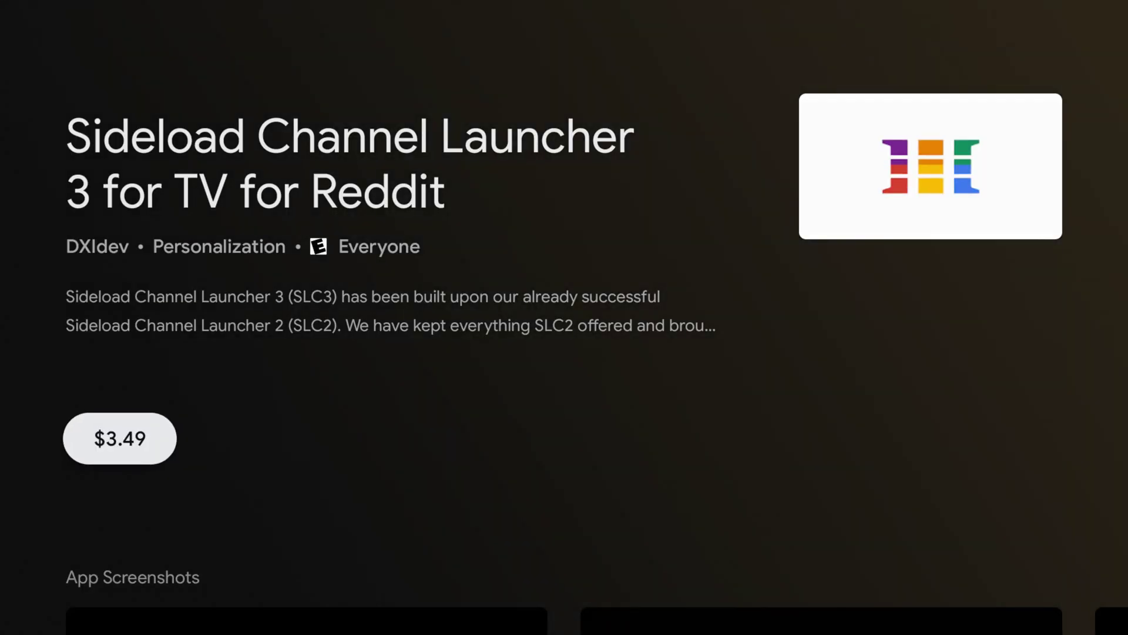
{"action": "key", "text": "Return"}
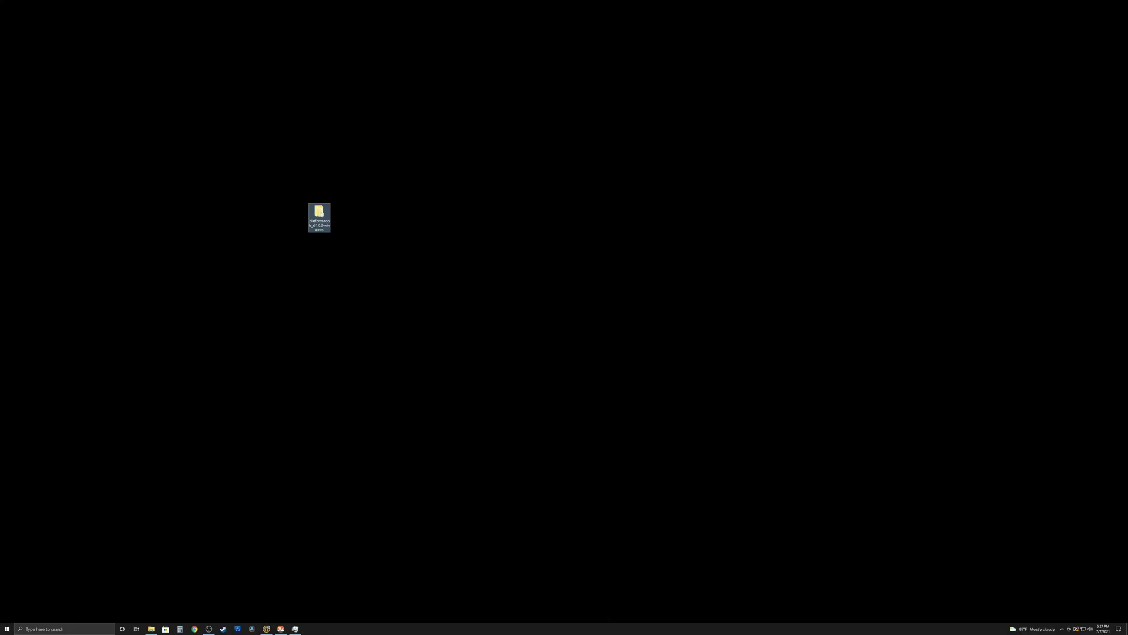
Open Windows PowerShell and enter a connect command for 192.168.1.130 using the full path to adb.exe in the platform-tools folder
{"action": "key", "text": "super+x"}
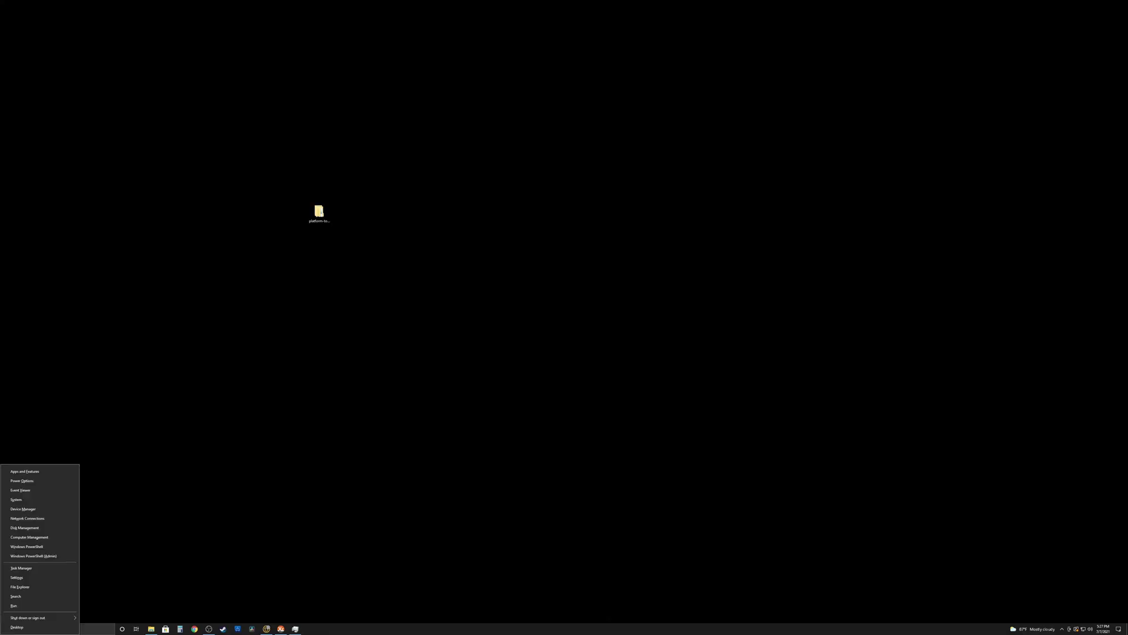
{"action": "key", "text": "i"}
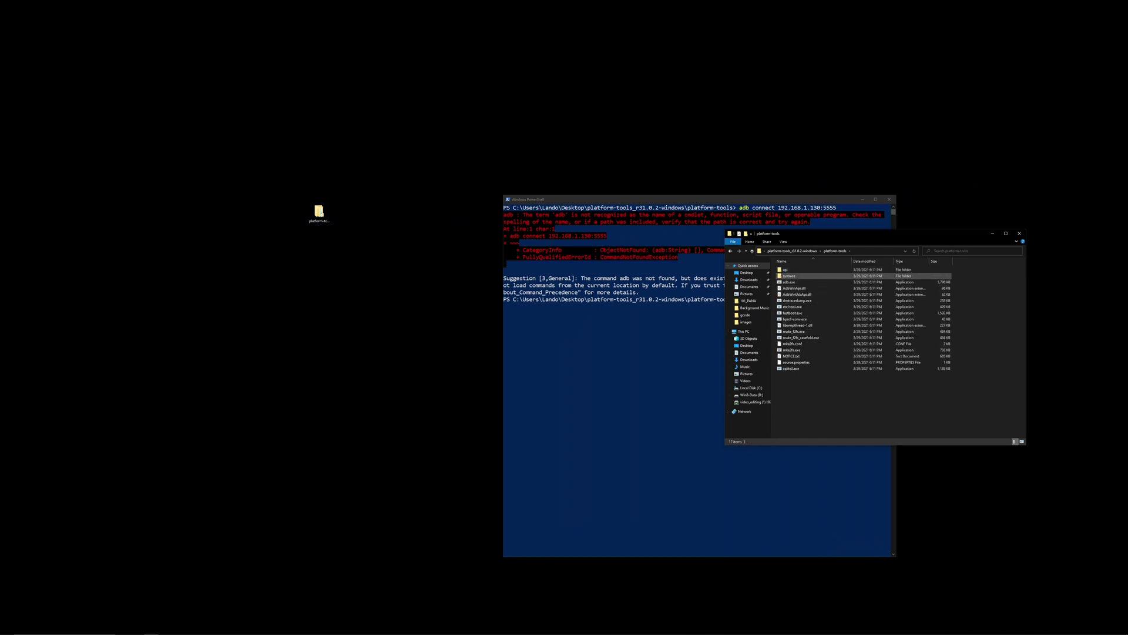
{"action": "key", "text": "Return"}
{"action": "left_click_drag", "start_coordinate": [789, 282], "coordinate": [587, 411]}
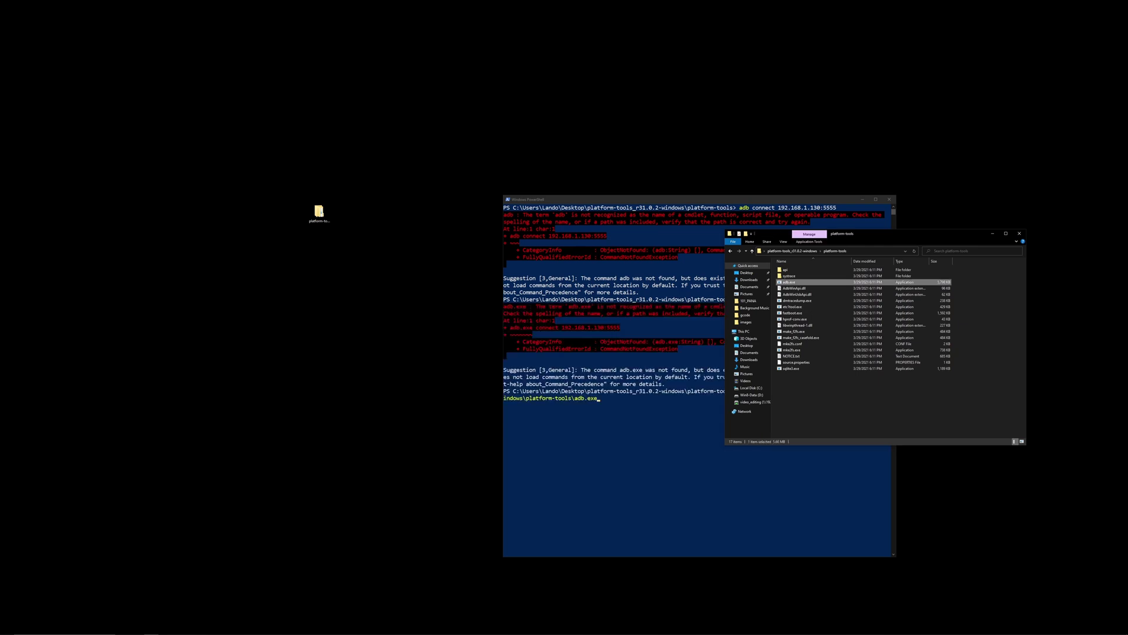
{"action": "key", "text": "alt+Tab"}
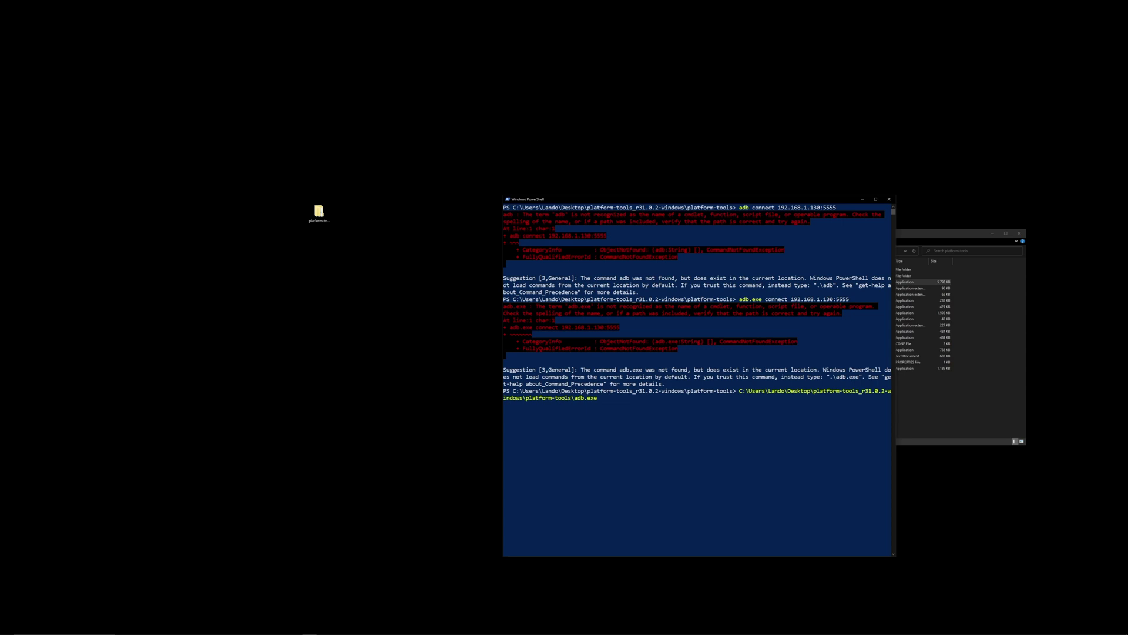
{"action": "type", "text": "connect 192.168.1.130"}
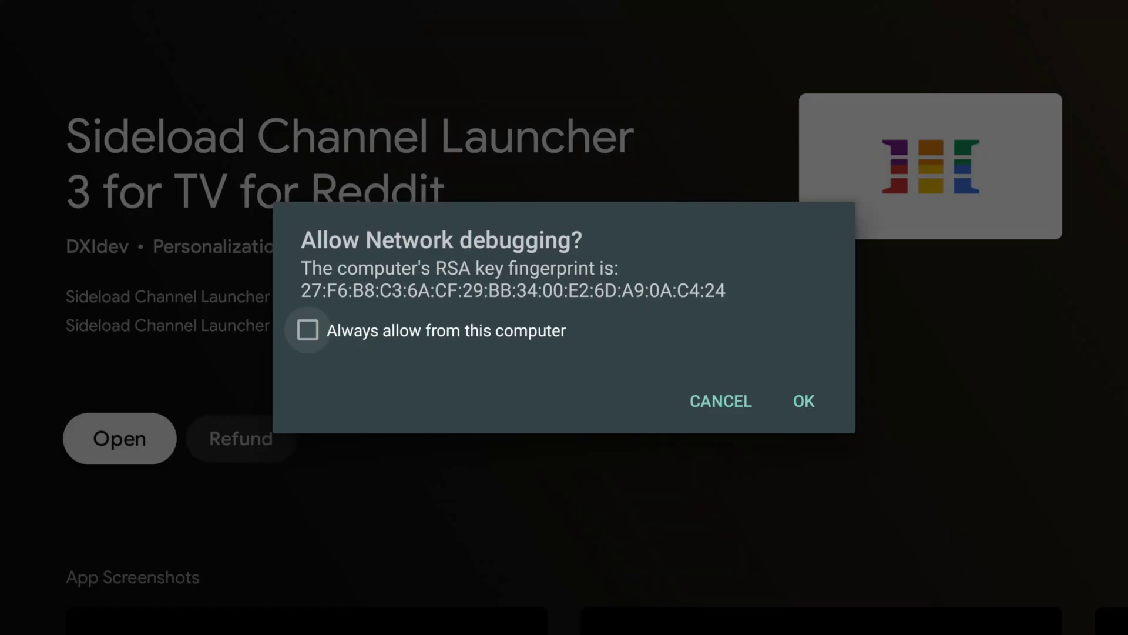
Allow network debugging from the computer on the TV and rerun the adb connect command for 192.168.1.130 in PowerShell
{"action": "key", "text": "Down"}
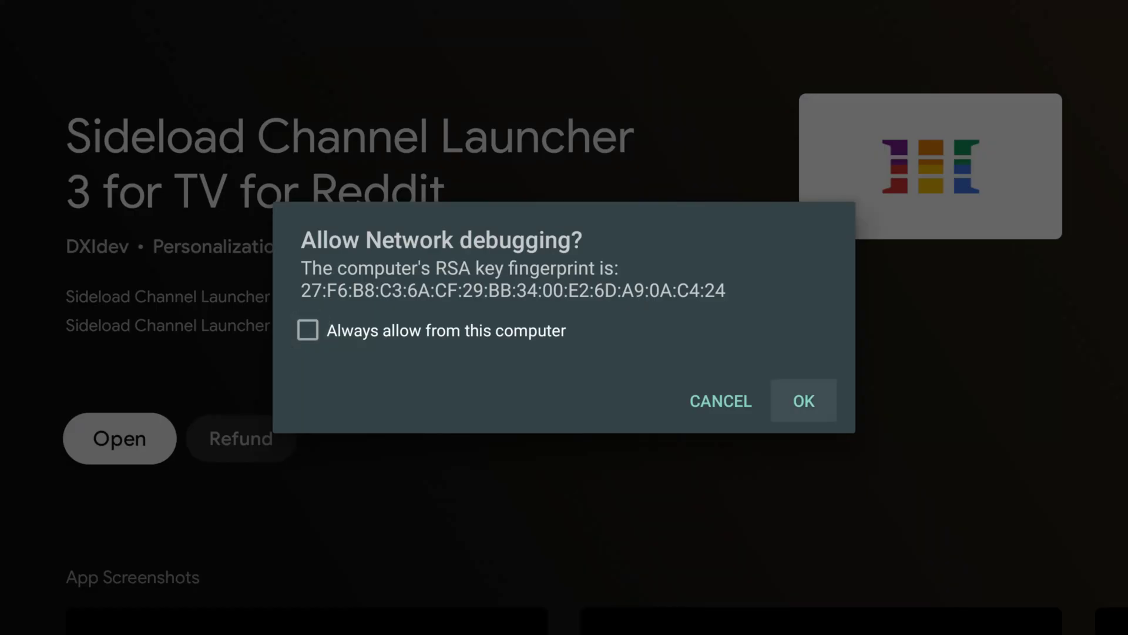
{"action": "key", "text": "Return"}
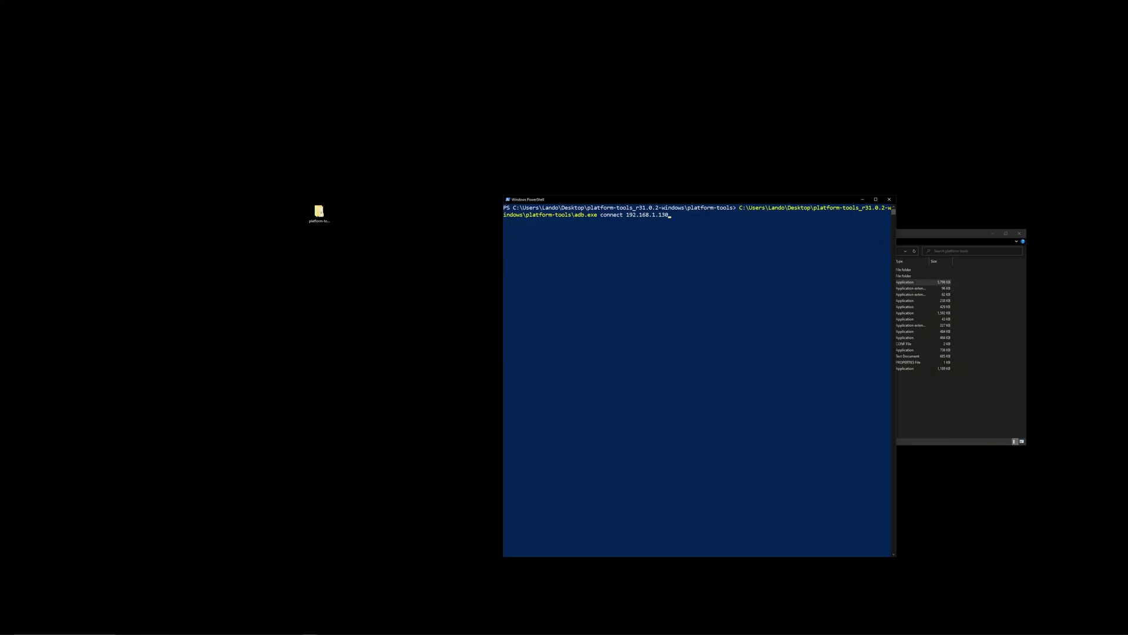
{"action": "key", "text": "Return"}
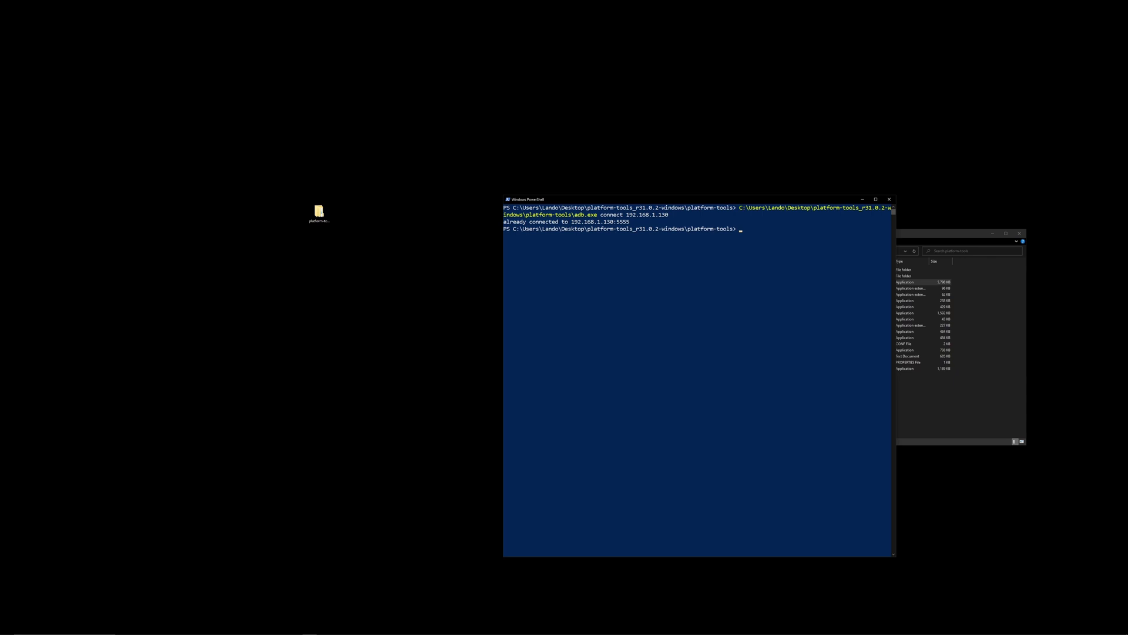
Disable the stock launcher by running adb.exe with shell pm disable-user --user 0 com.google.android.tvlauncher
{"action": "key", "text": "ctrl+v"}
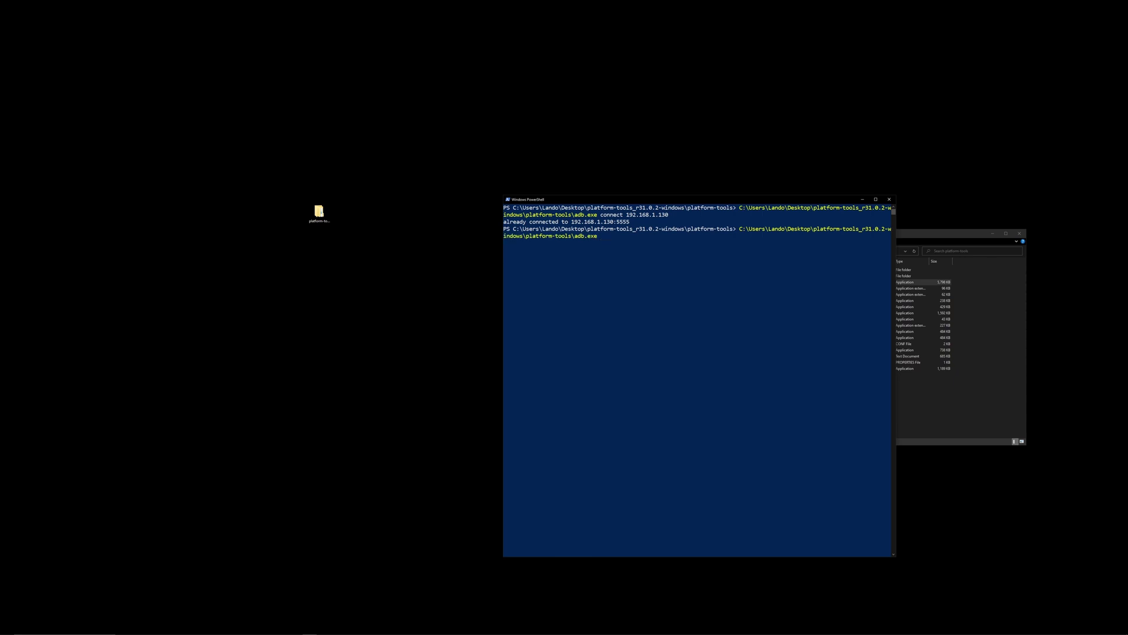
{"action": "type", "text": "shell pm disable-user --user 0 com.google.android.tvlauncher"}
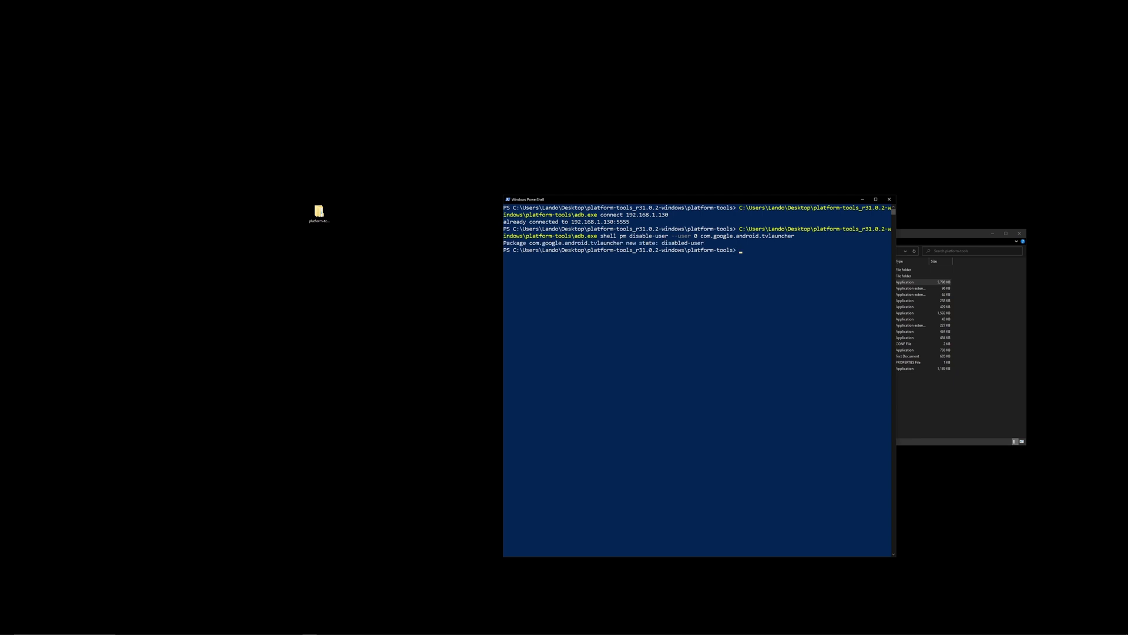
Grant widget binding to the dxidev.sideloadchannel3 package with adb.exe shell appwidget grantbind, using the --package and --user options
{"action": "key", "text": "ctrl+v"}
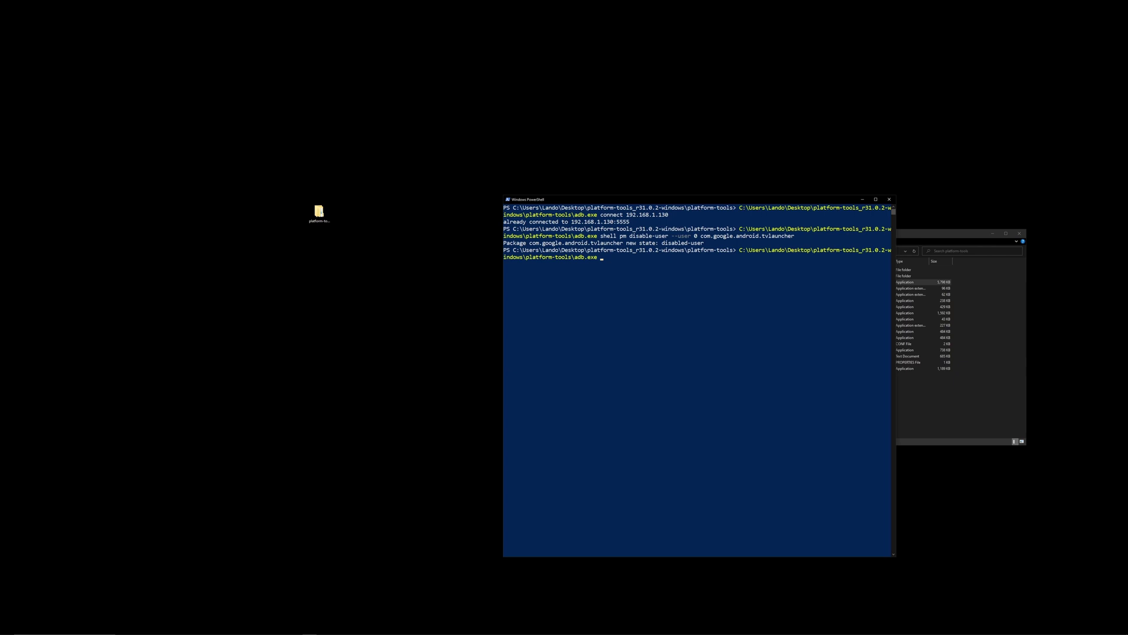
{"action": "type", "text": "shell appwidget grandbind"}
{"action": "key", "text": "BackSpace"}
{"action": "key", "text": "BackSpace"}
{"action": "key", "text": "BackSpace"}
{"action": "type", "text": "bind --pack"}
{"action": "type", "text": "id"}
{"action": "type", "text": "eloadchannel"}
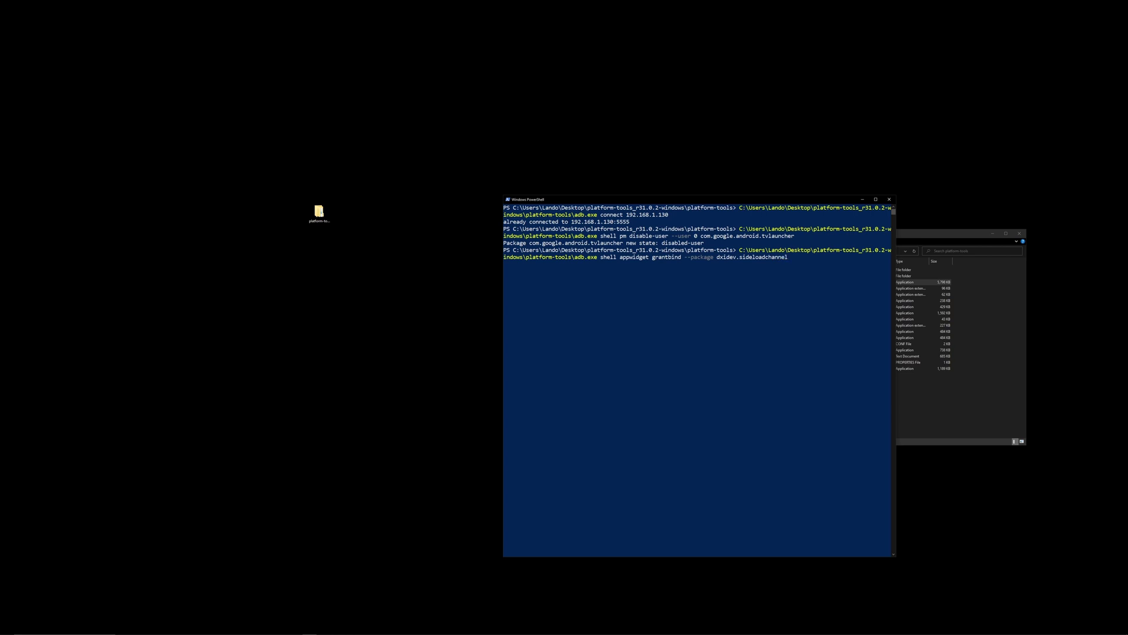
{"action": "type", "text": "3 --user"}
{"action": "key", "text": "Return"}
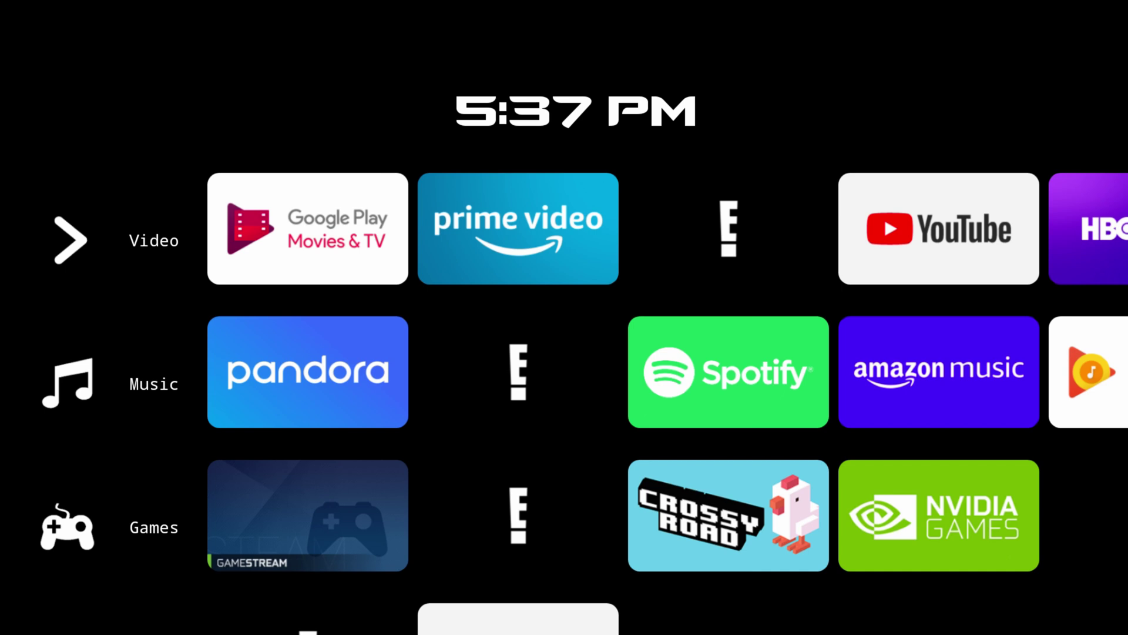
Switch to Sideload Channel Launcher on the TV, view the Android settings from its options menu and close them
{"action": "key", "text": "Down"}
{"action": "key", "text": "Return"}
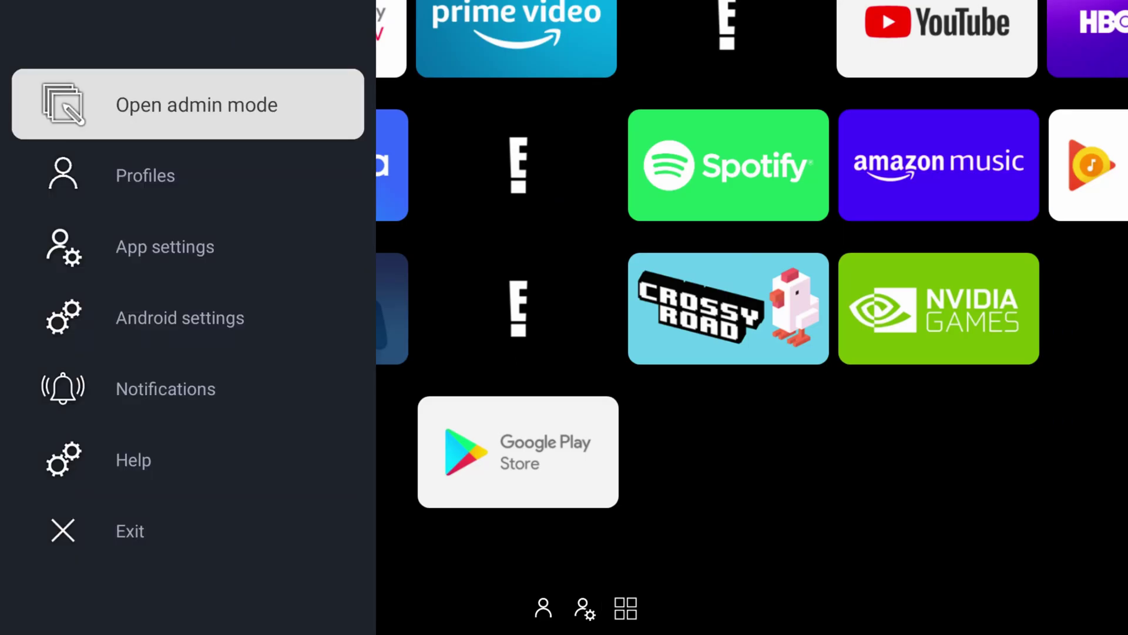
{"action": "key", "text": "Down"}
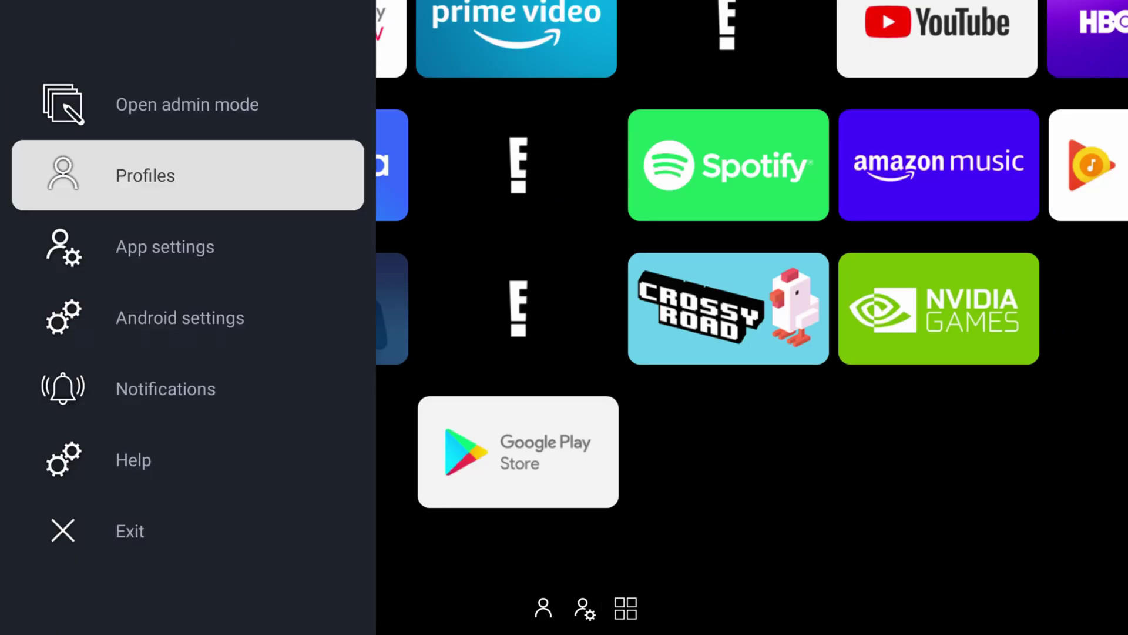
{"action": "key", "text": "Down"}
{"action": "key", "text": "Down"}
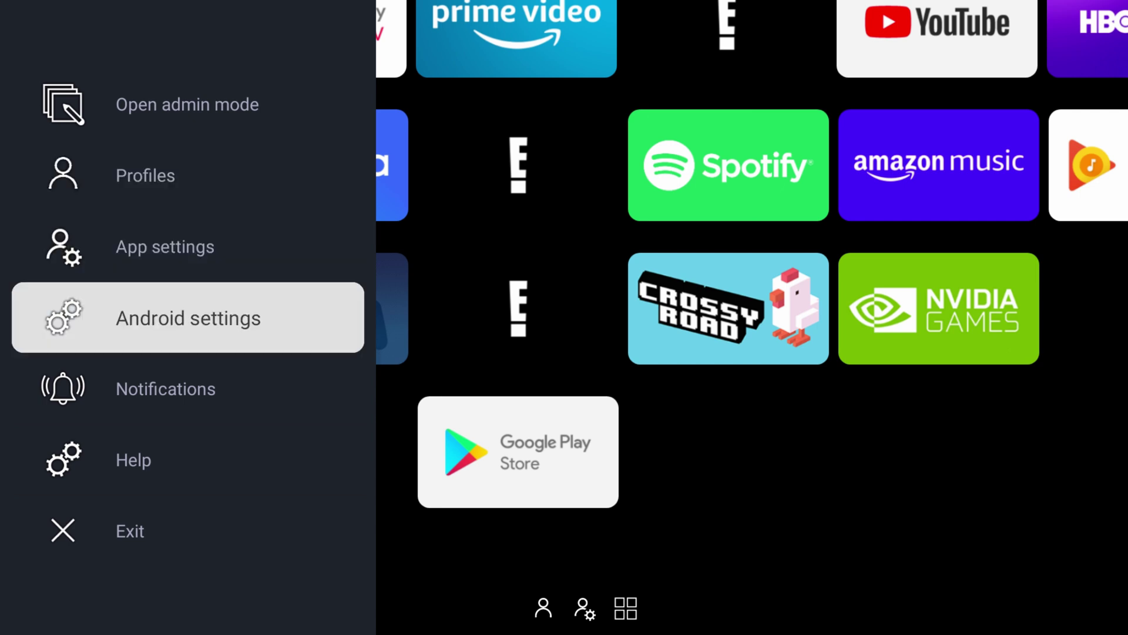
{"action": "key", "text": "Return"}
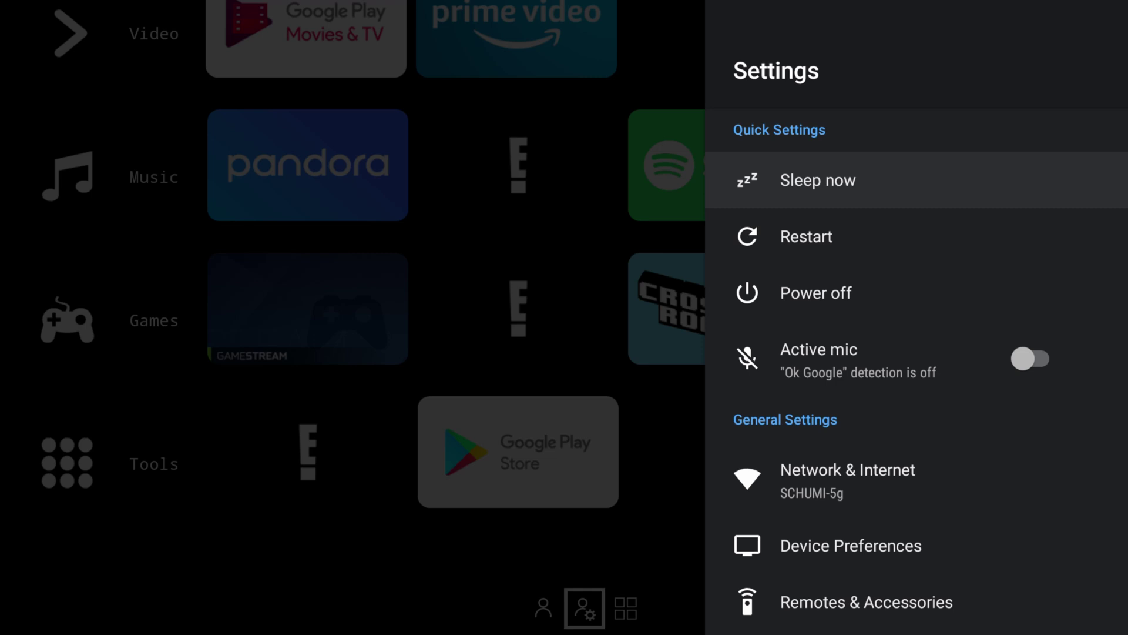
{"action": "key", "text": "Escape"}
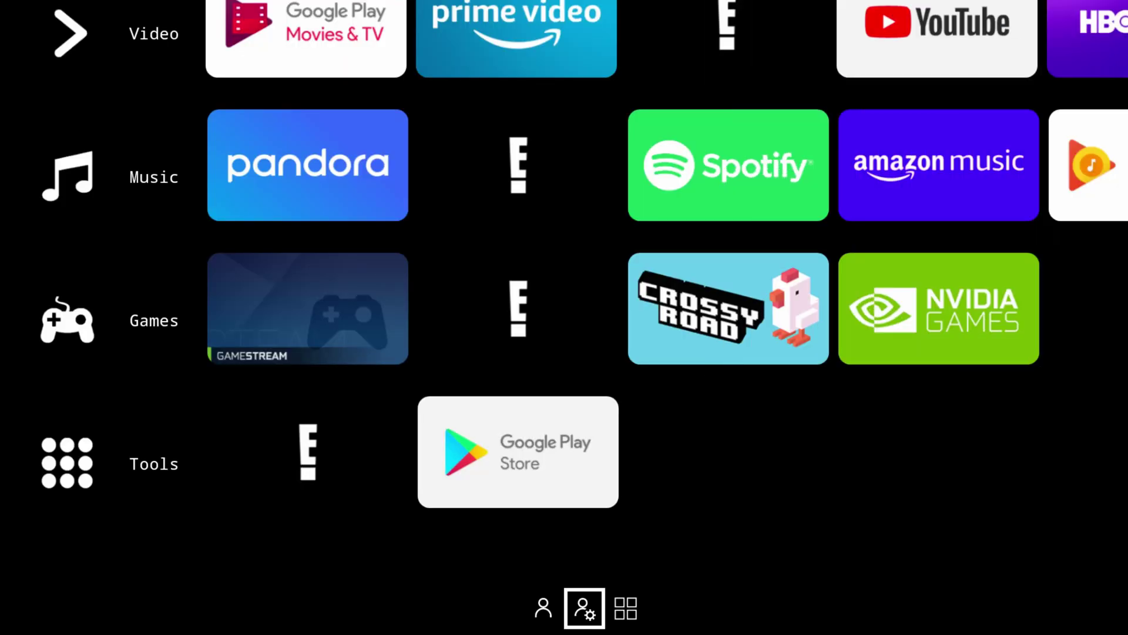
Open the launcher's app settings and expand the appearance options
{"action": "key", "text": "Return"}
{"action": "key", "text": "Down"}
{"action": "key", "text": "Down"}
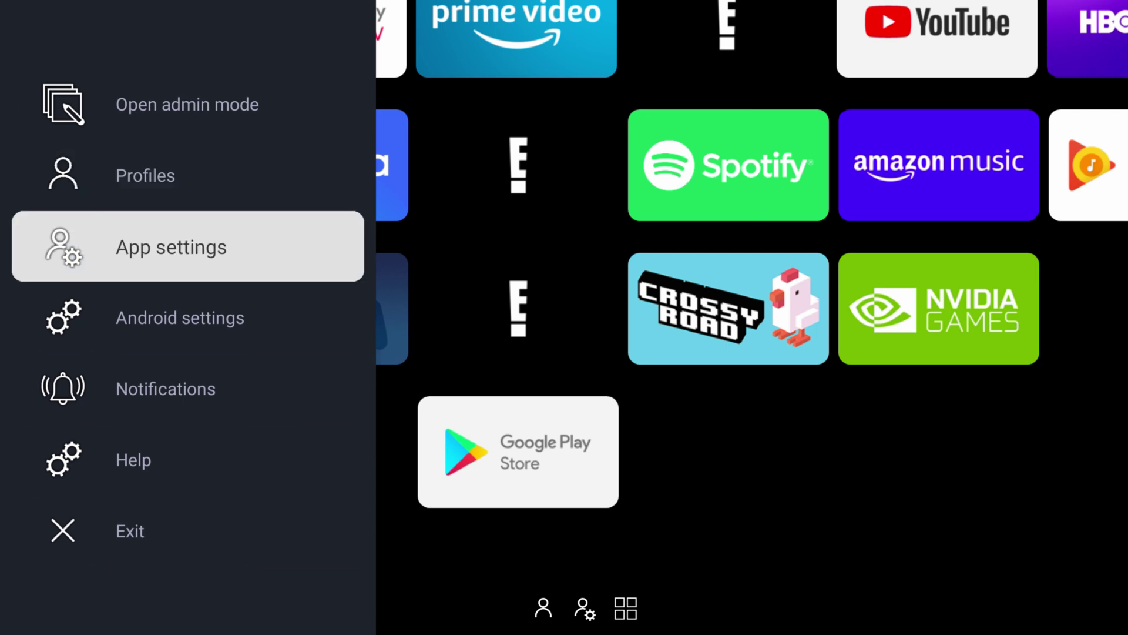
{"action": "key", "text": "Return"}
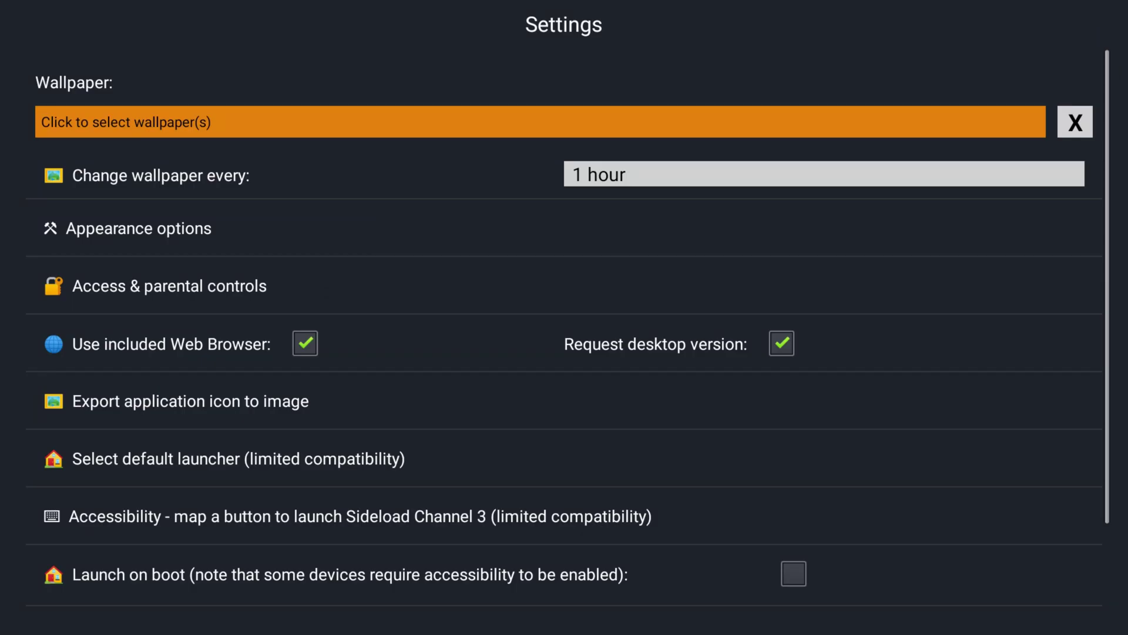
{"action": "key", "text": "Down"}
{"action": "key", "text": "Down"}
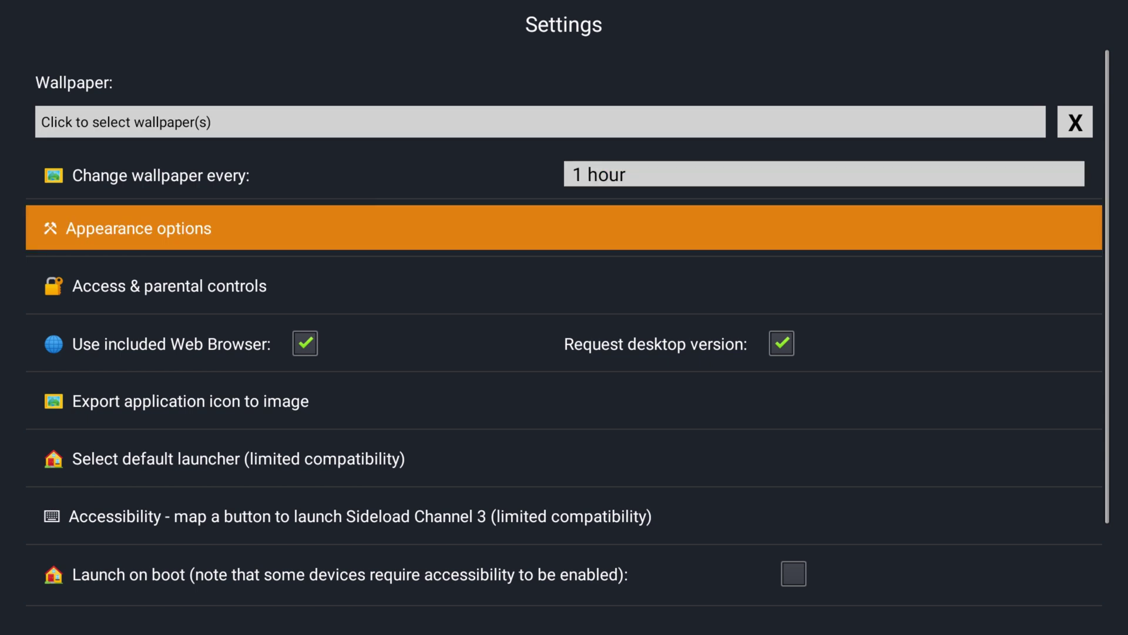
{"action": "key", "text": "Return"}
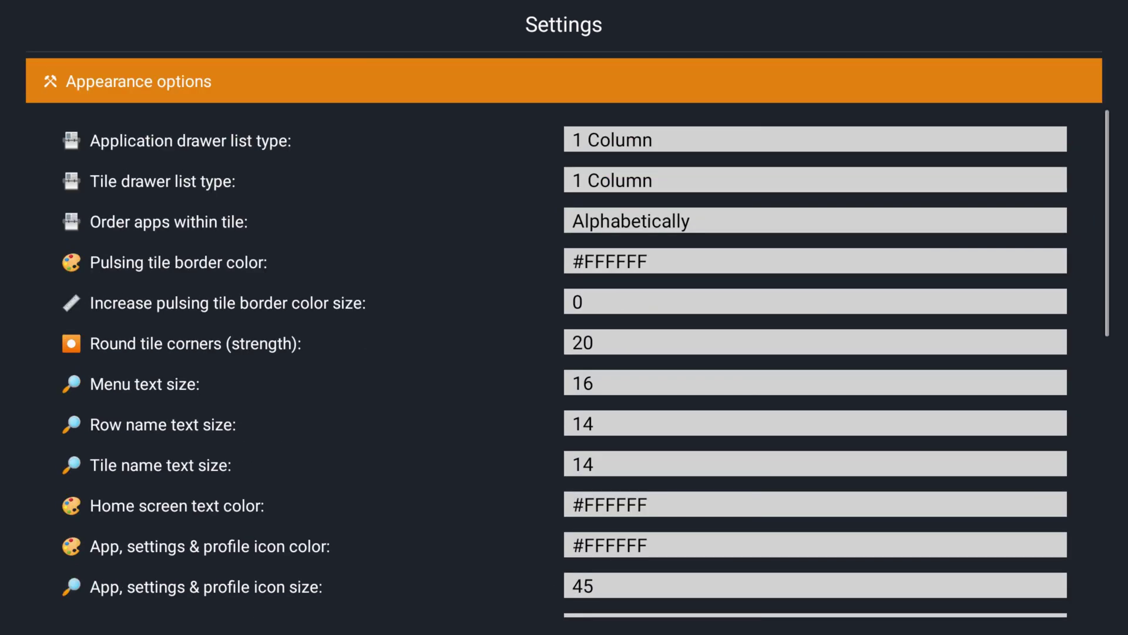
Examine the appearance options from the drawer list types to the GIF playback setting, and leave the settings
{"action": "key", "text": "Down"}
{"action": "key", "text": "Down"}
{"action": "key", "text": "Down"}
{"action": "key", "text": "Down"}
{"action": "key", "text": "Down"}
{"action": "key", "text": "Down"}
{"action": "key", "text": "Down"}
{"action": "key", "text": "Down"}
{"action": "key", "text": "Down"}
{"action": "key", "text": "Down"}
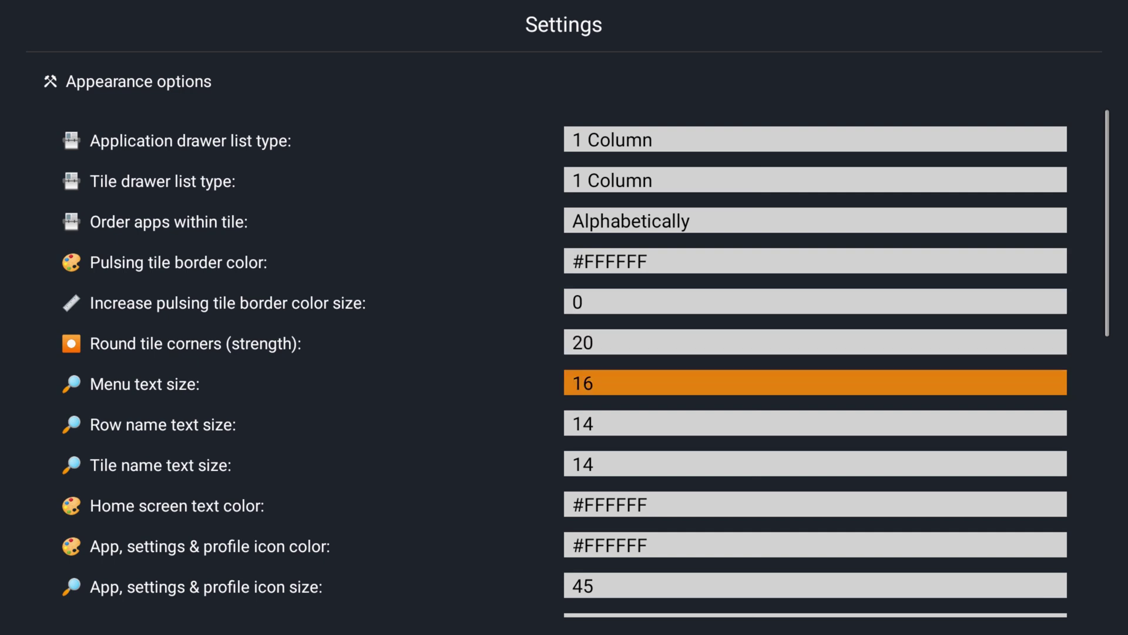
{"action": "key", "text": "Down"}
{"action": "key", "text": "Down"}
{"action": "key", "text": "Down"}
{"action": "key", "text": "Down"}
{"action": "key", "text": "Down"}
{"action": "key", "text": "Down"}
{"action": "key", "text": "Down"}
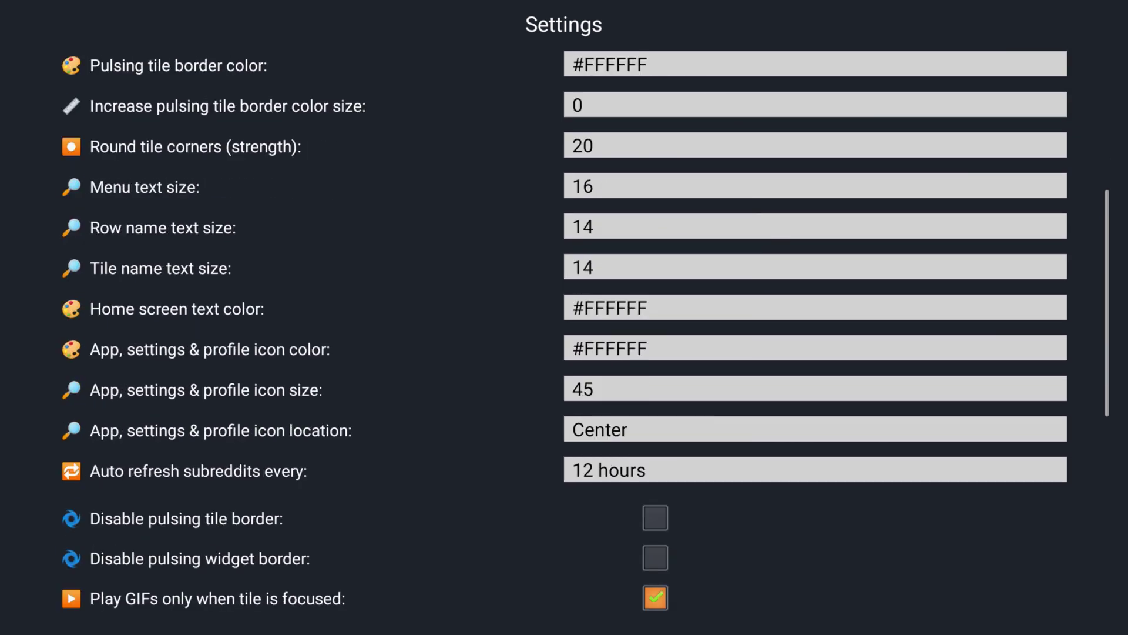
{"action": "key", "text": "Escape"}
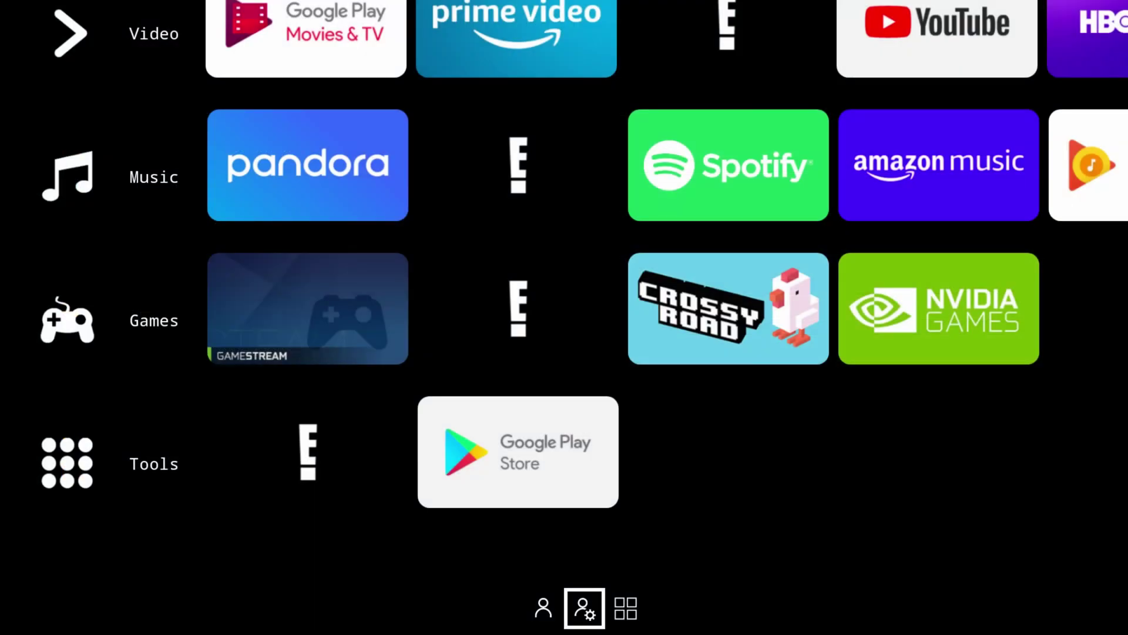
Reopen the launcher's app settings, review the main options as far as the included web browser setting, and leave
{"action": "key", "text": "Return"}
{"action": "key", "text": "Down"}
{"action": "key", "text": "Down"}
{"action": "key", "text": "Return"}
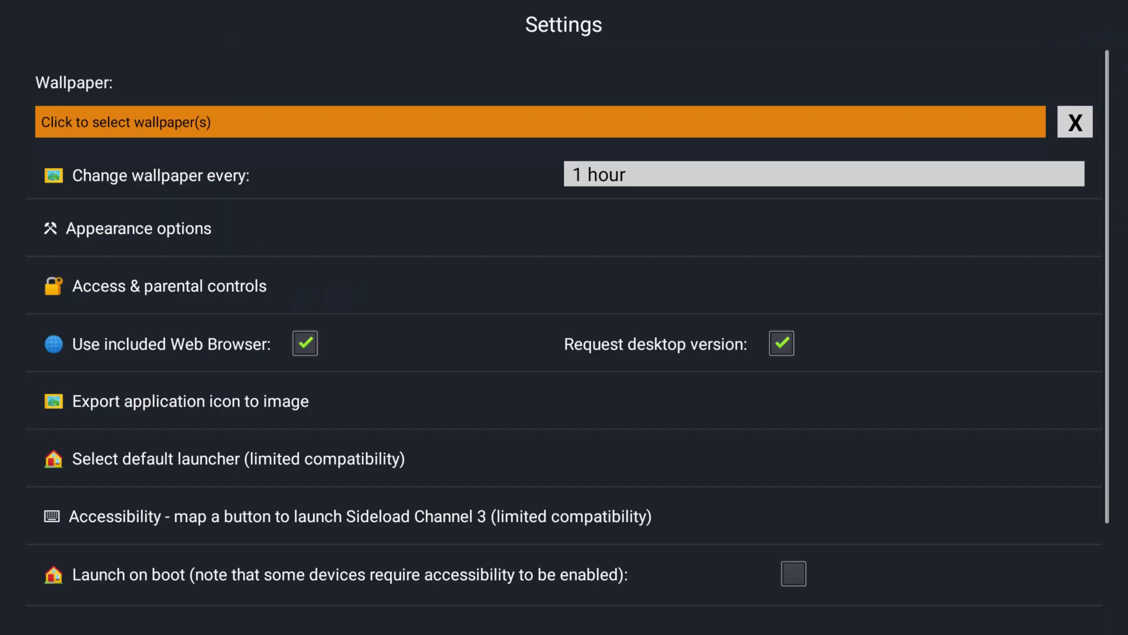
{"action": "key", "text": "Down"}
{"action": "key", "text": "Down"}
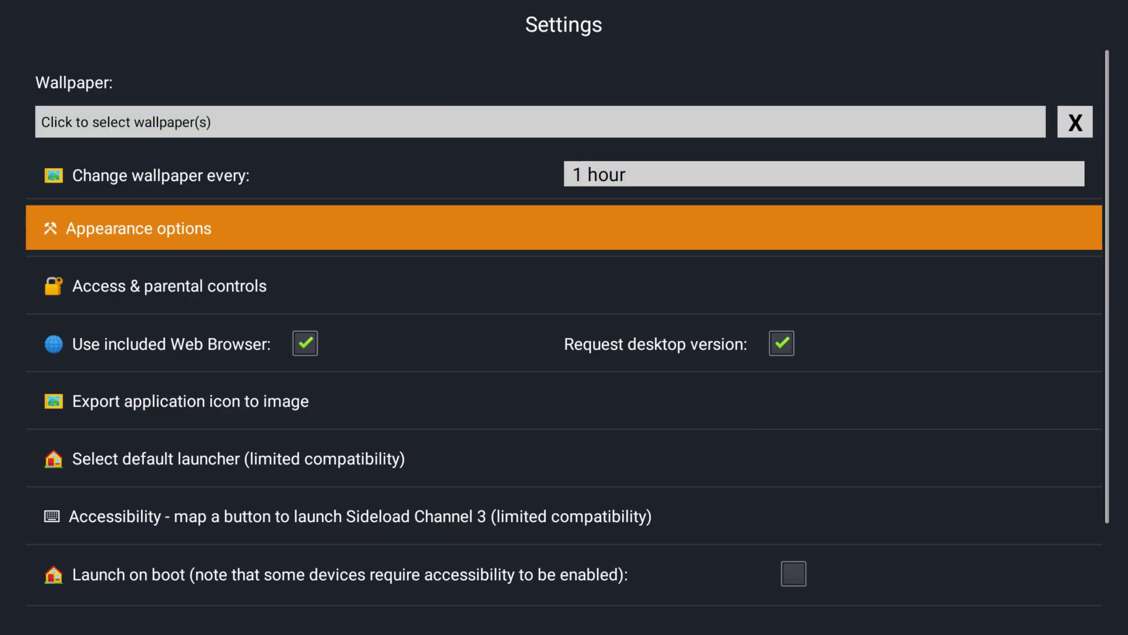
{"action": "key", "text": "Down"}
{"action": "key", "text": "Down"}
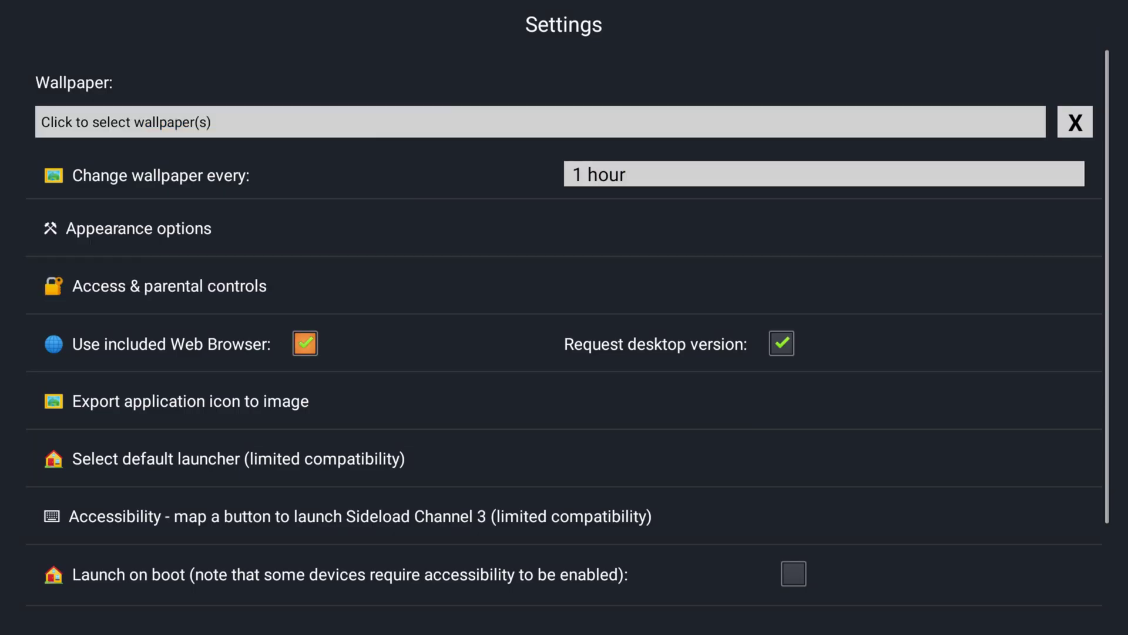
{"action": "key", "text": "Escape"}
Open the launcher's admin mode and go to the clock row at the start of the home screen
{"action": "key", "text": "Return"}
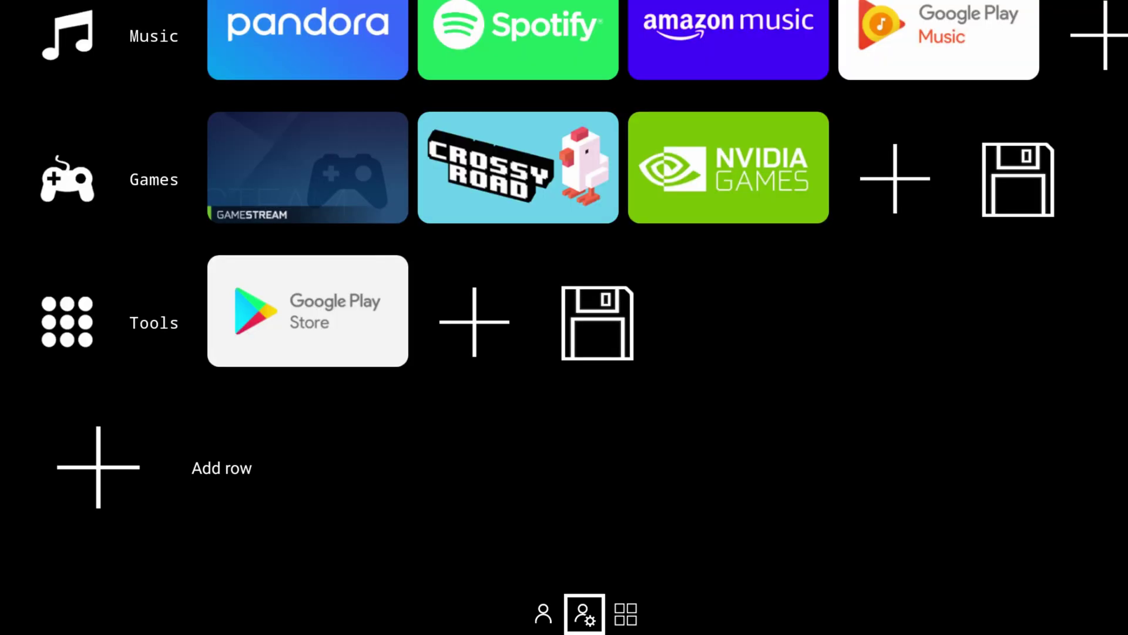
{"action": "key", "text": "Up"}
{"action": "key", "text": "Up"}
{"action": "key", "text": "Up"}
{"action": "key", "text": "Up"}
{"action": "key", "text": "Up"}
{"action": "key", "text": "Up"}
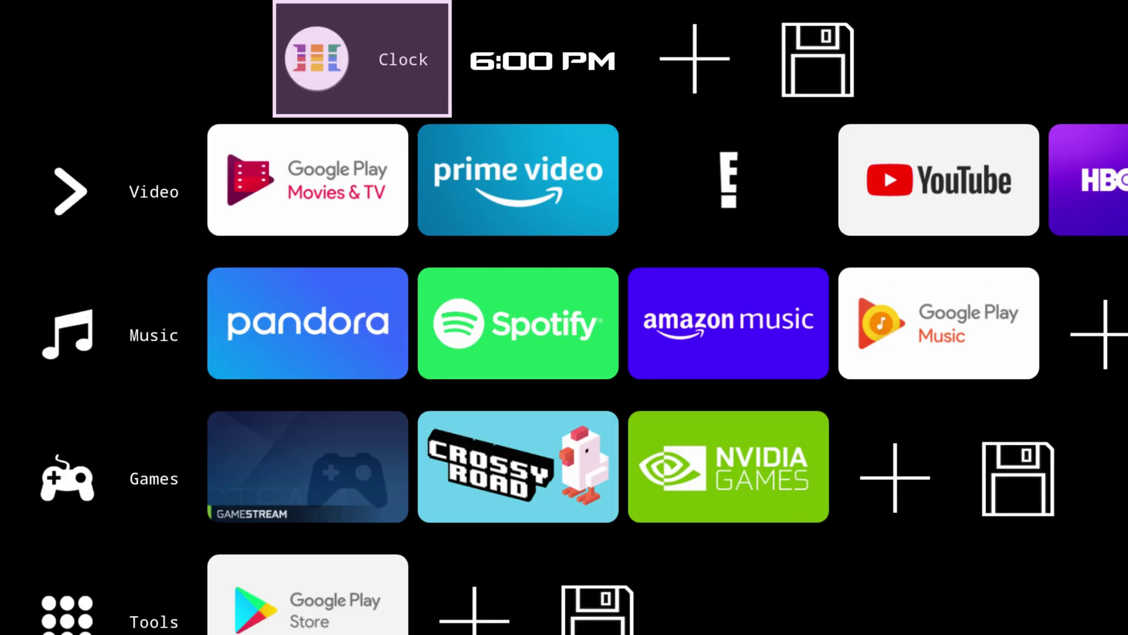
Add an installed weather widget beside the clock on the launcher's home screen
{"action": "key", "text": "Right"}
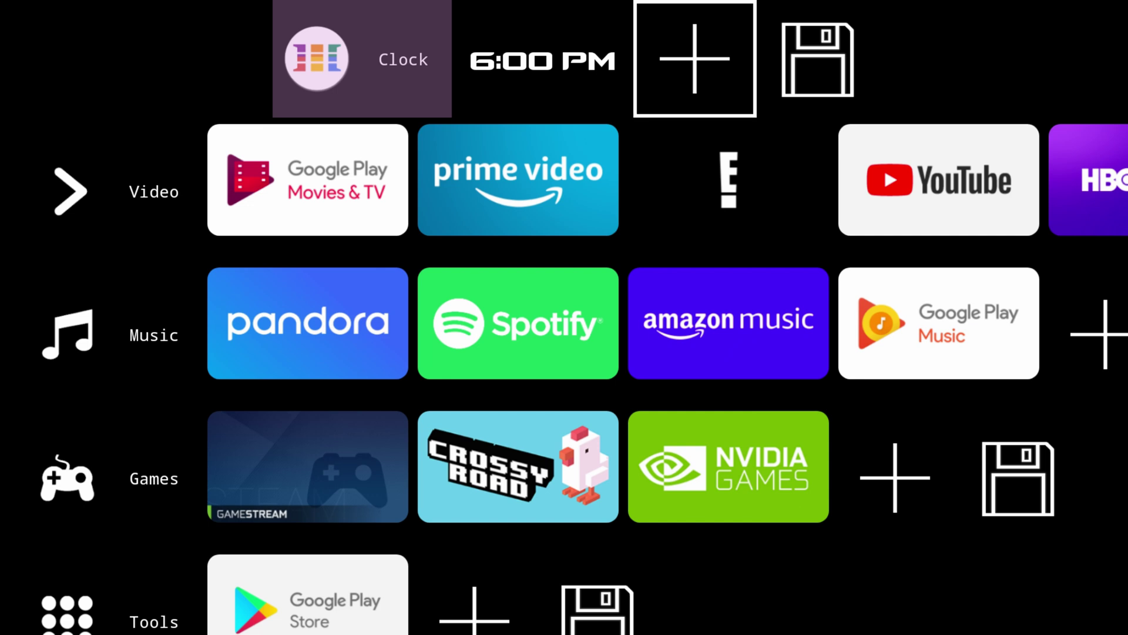
{"action": "key", "text": "Return"}
{"action": "key", "text": "Down"}
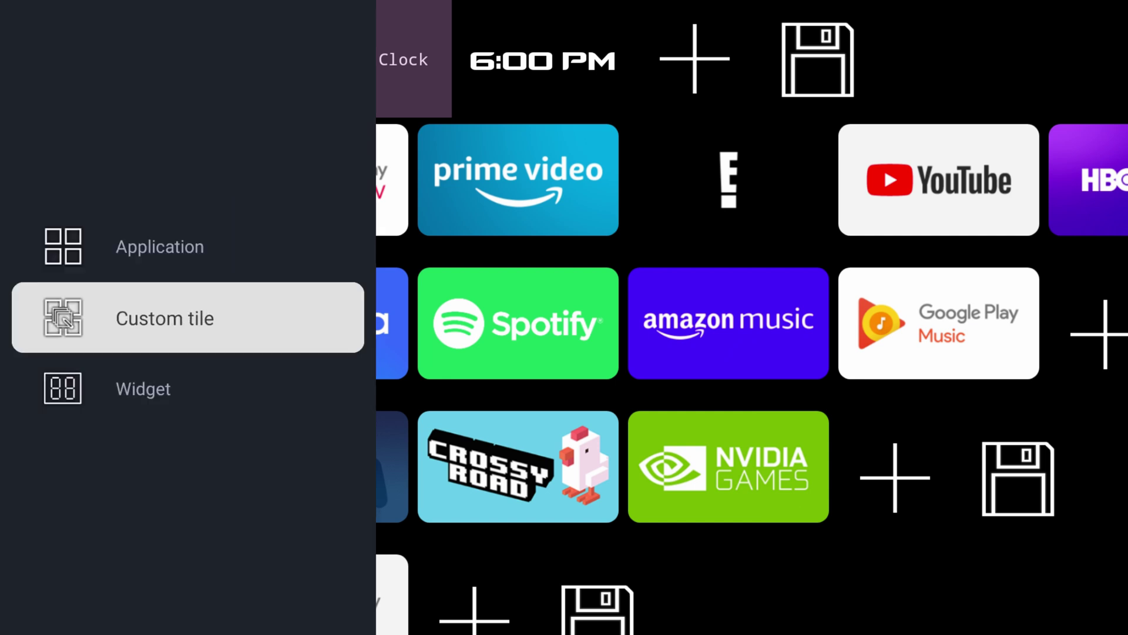
{"action": "key", "text": "Down"}
{"action": "key", "text": "Return"}
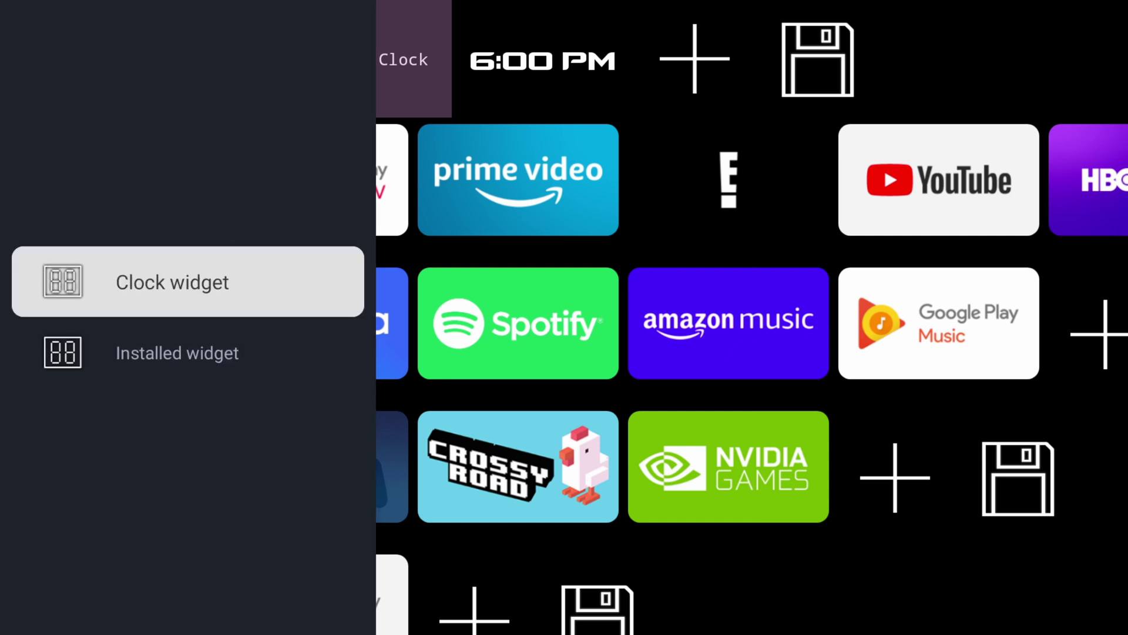
{"action": "key", "text": "Down"}
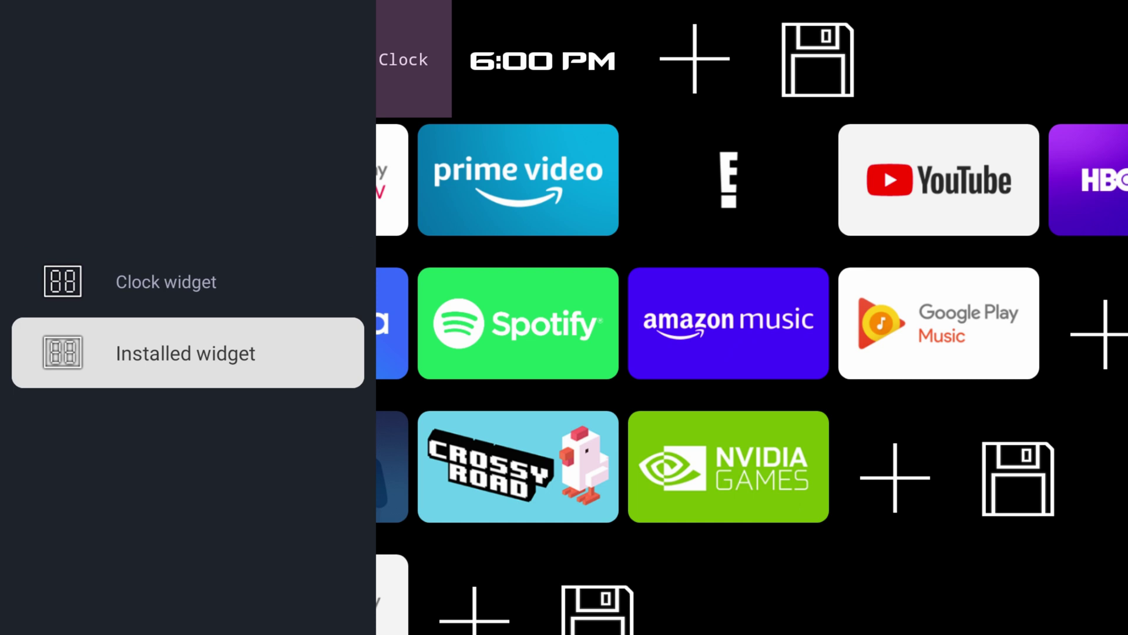
{"action": "key", "text": "Return"}
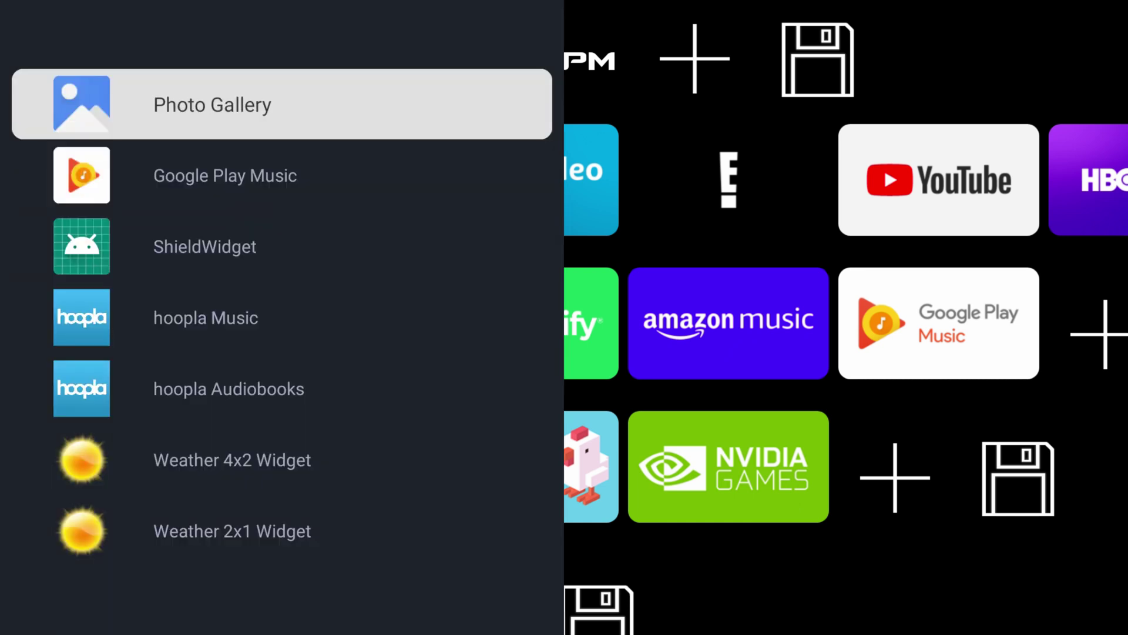
{"action": "key", "text": "Down"}
{"action": "key", "text": "Down"}
{"action": "key", "text": "Down"}
{"action": "key", "text": "Down"}
{"action": "key", "text": "Down"}
{"action": "key", "text": "Return"}
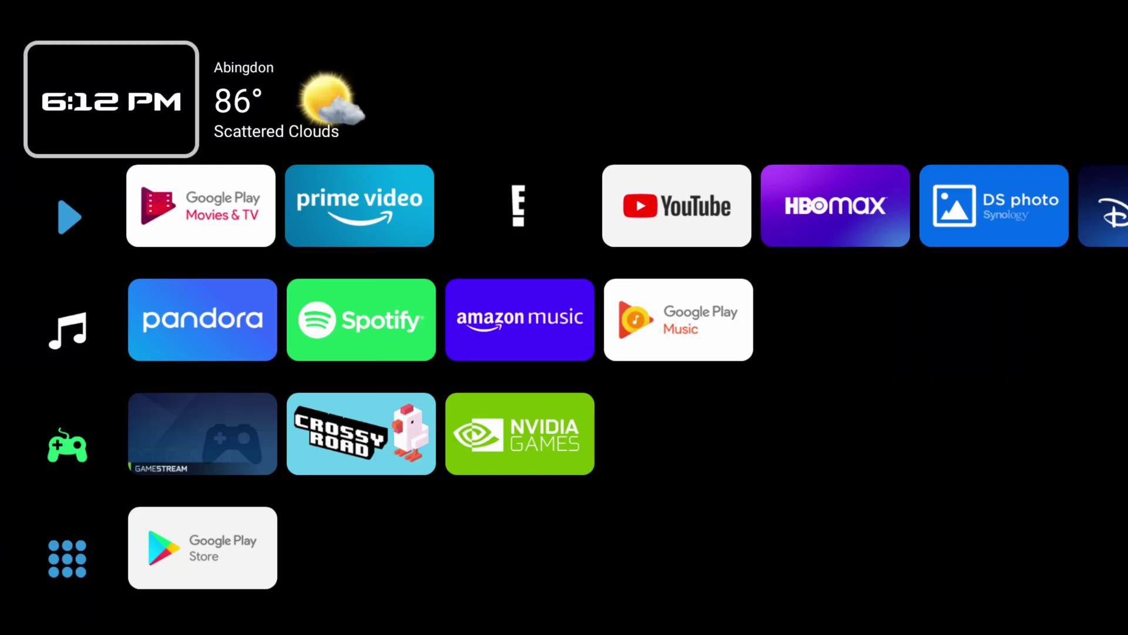